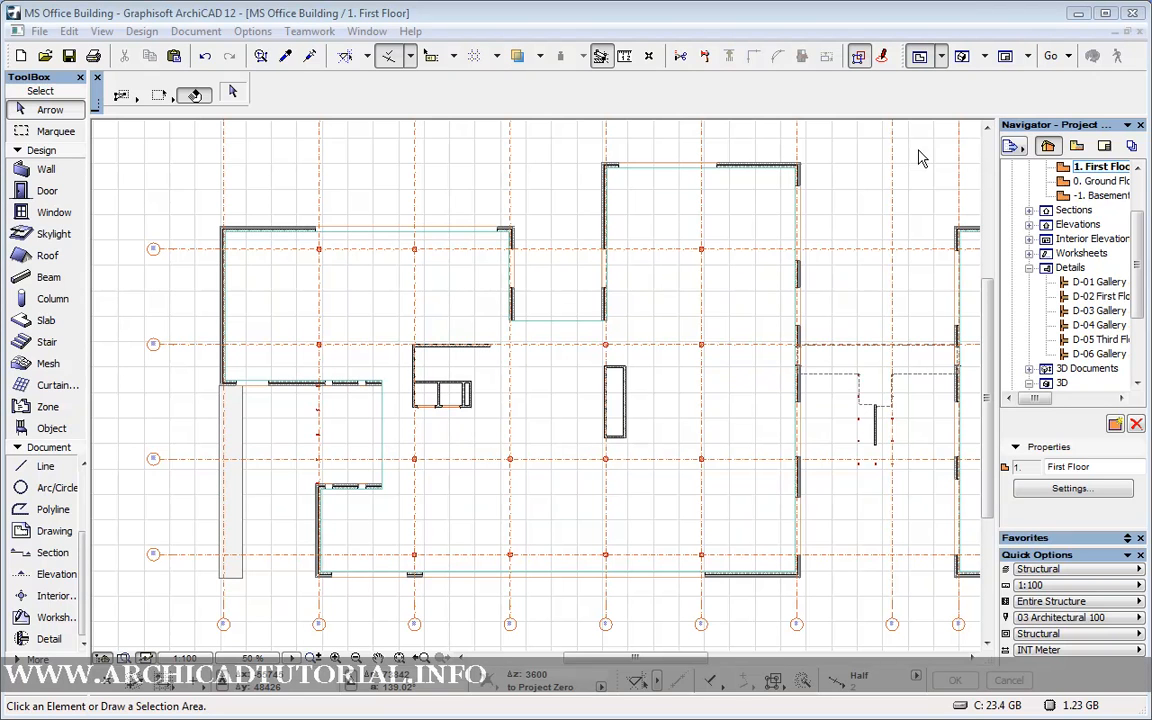
- Open the Third Floor story of the project
scroll(1030, 230, up, 3)
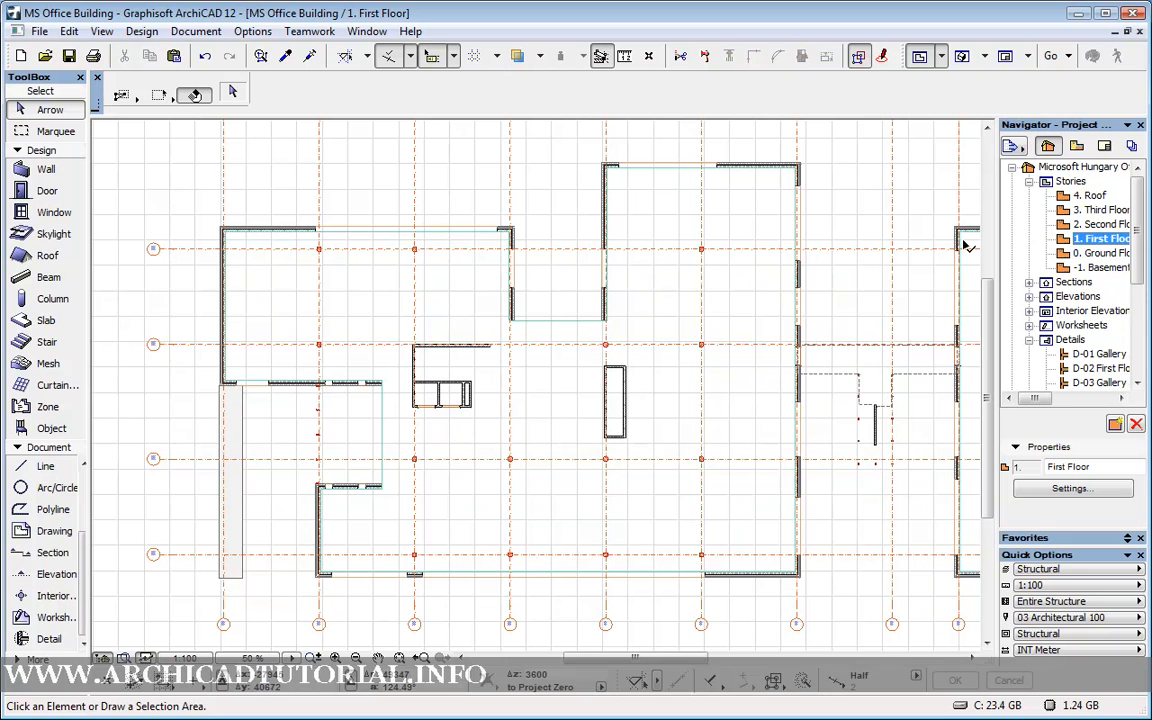
click(850, 291)
key(Escape)
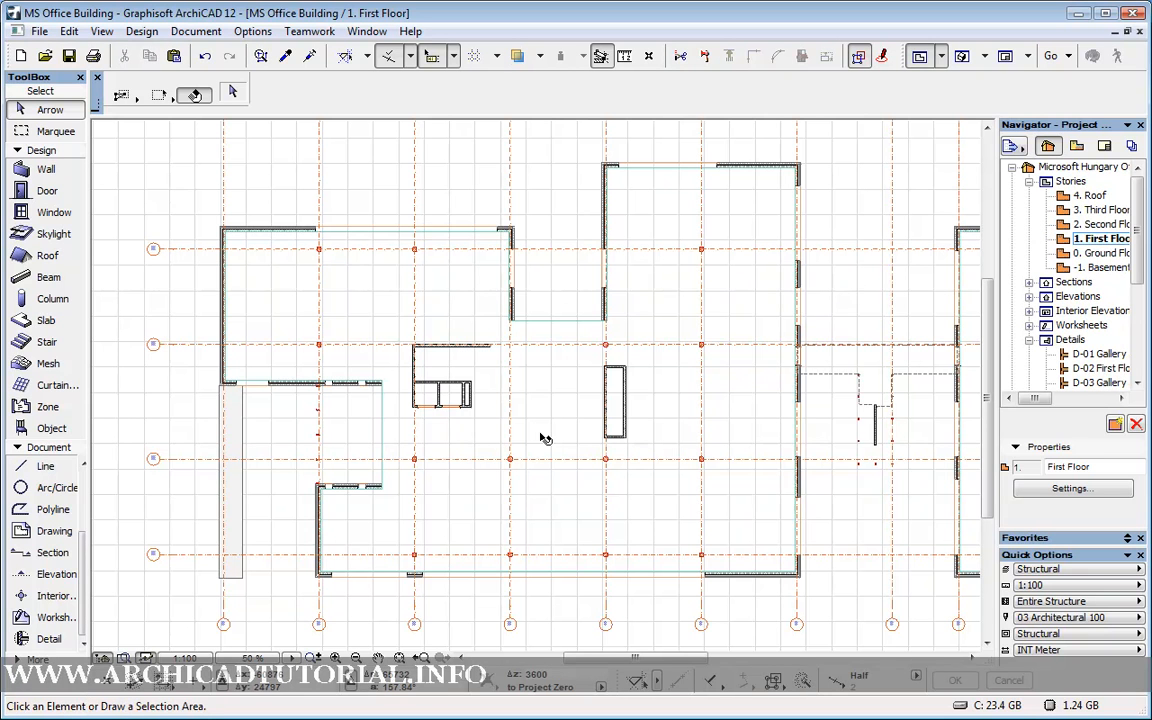
scroll(540, 428, down, 3)
scroll(540, 428, up, 2)
double_click(1080, 211)
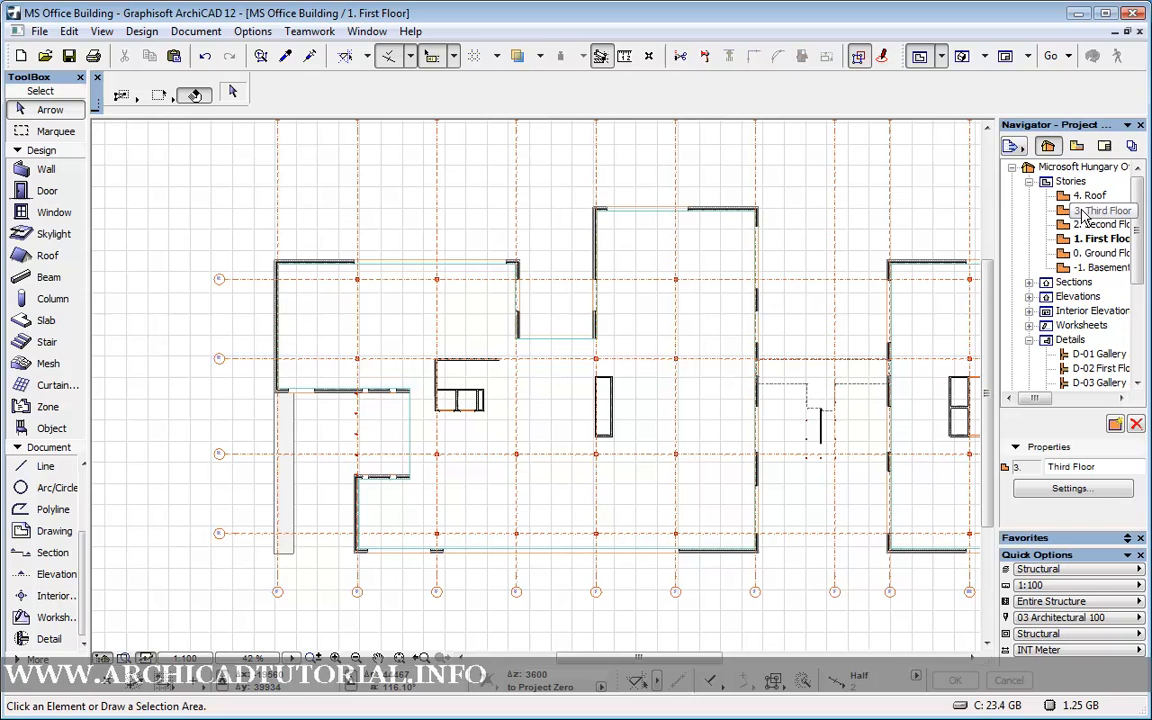
- Expand the project's sections and elevations and look through the listed elevations, details and 3D entries
click(1030, 283)
scroll(1033, 285, down, 2)
click(1029, 267)
scroll(1040, 280, down, 1)
scroll(1040, 280, down, 1)
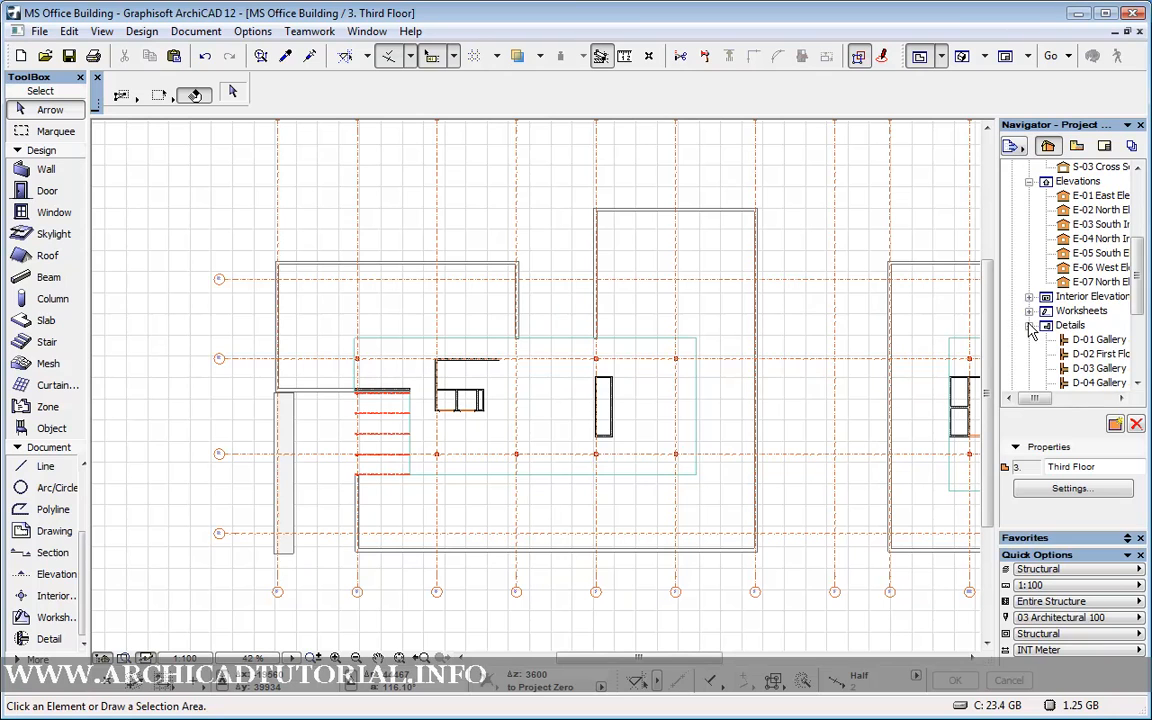
scroll(1030, 290, down, 2)
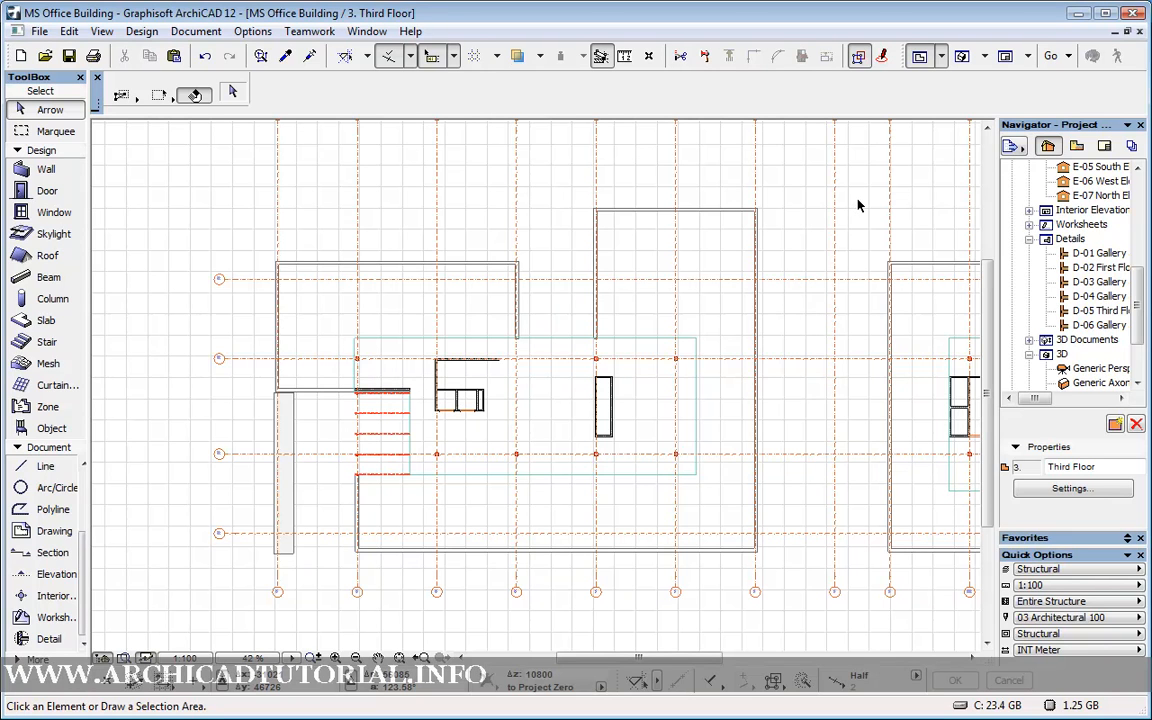
- Open the saved First Floor view from the architectural view set and examine its rooms, grid and dimensions
click(1085, 154)
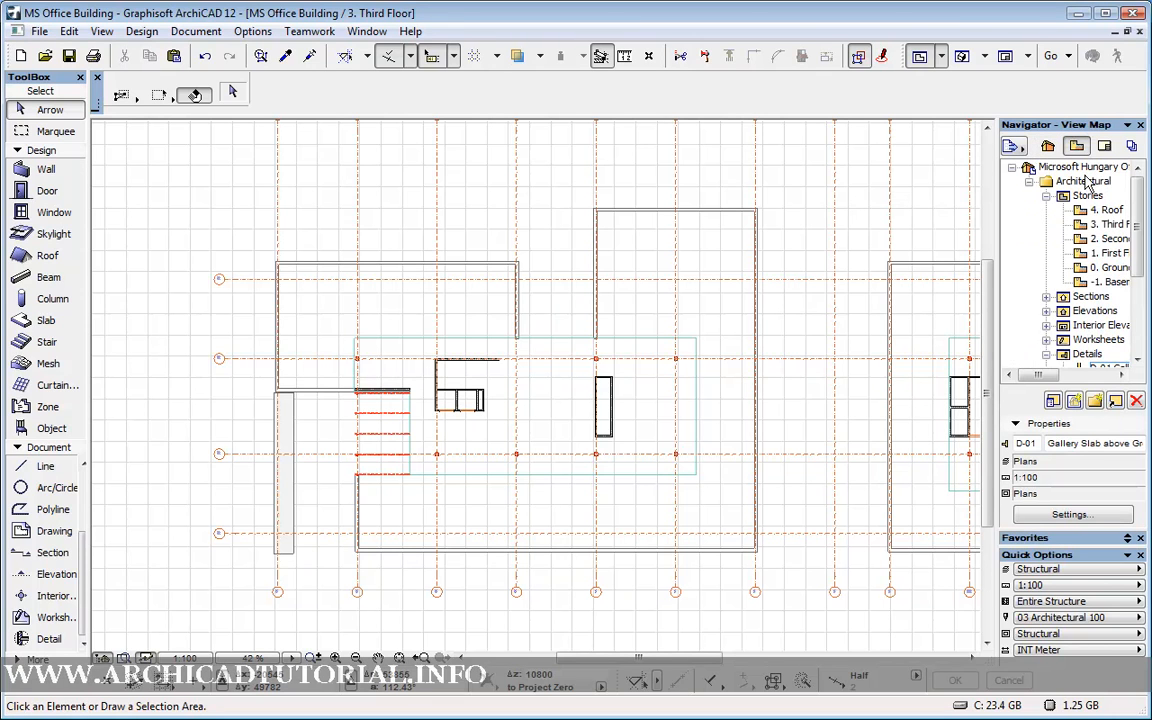
click(1097, 255)
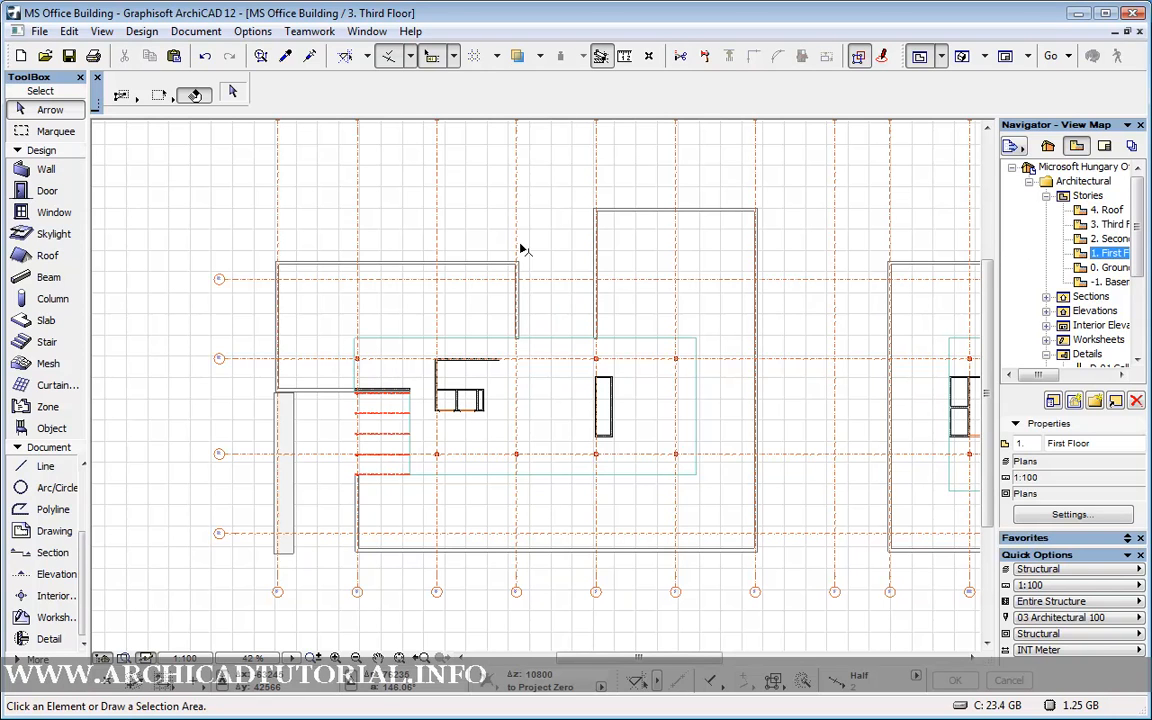
scroll(548, 453, up, 5)
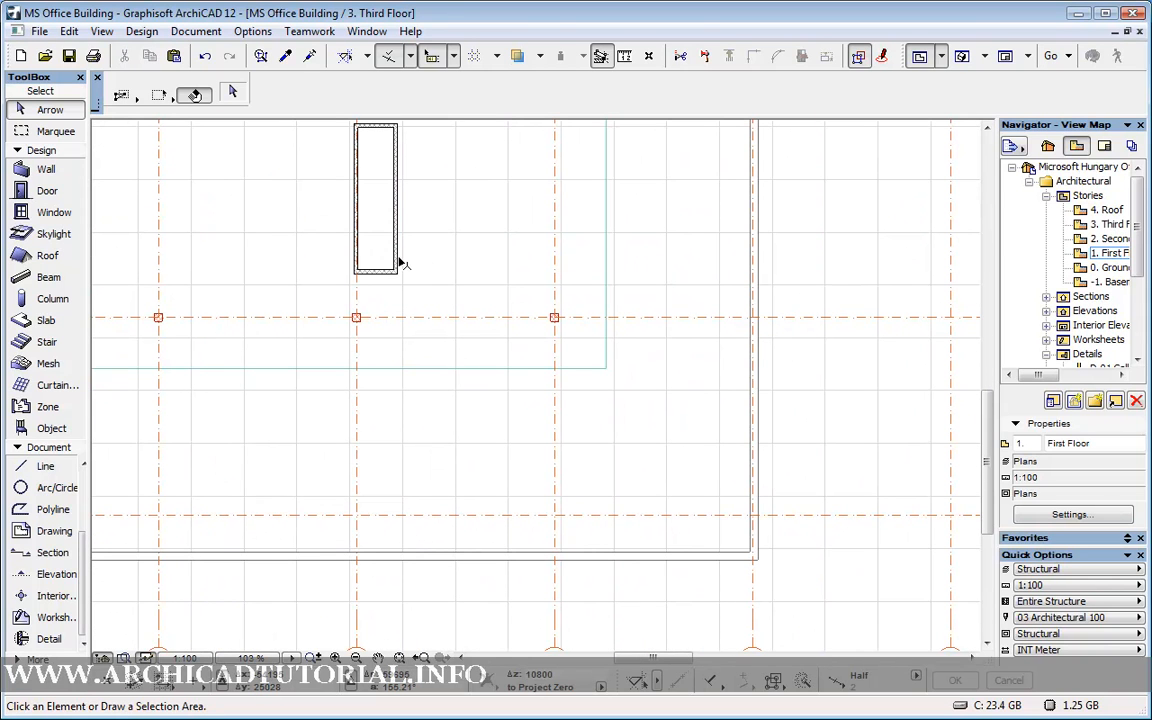
scroll(640, 318, down, 1)
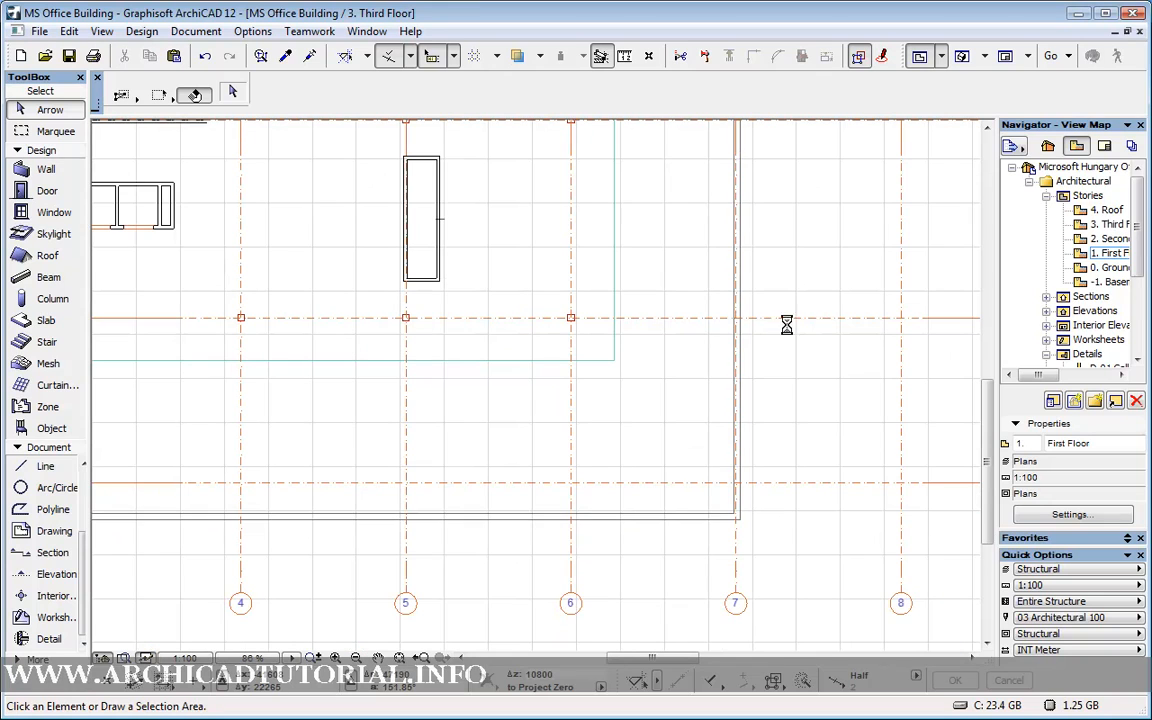
double_click(1110, 258)
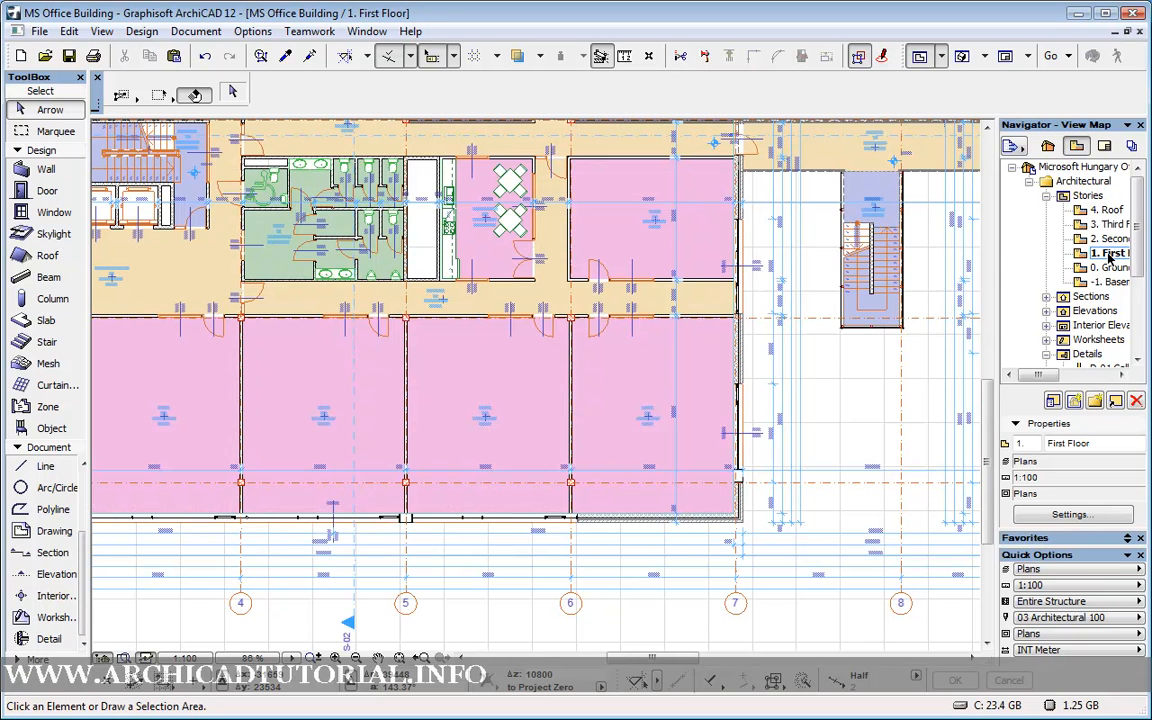
middle_drag(371, 385, 630, 435)
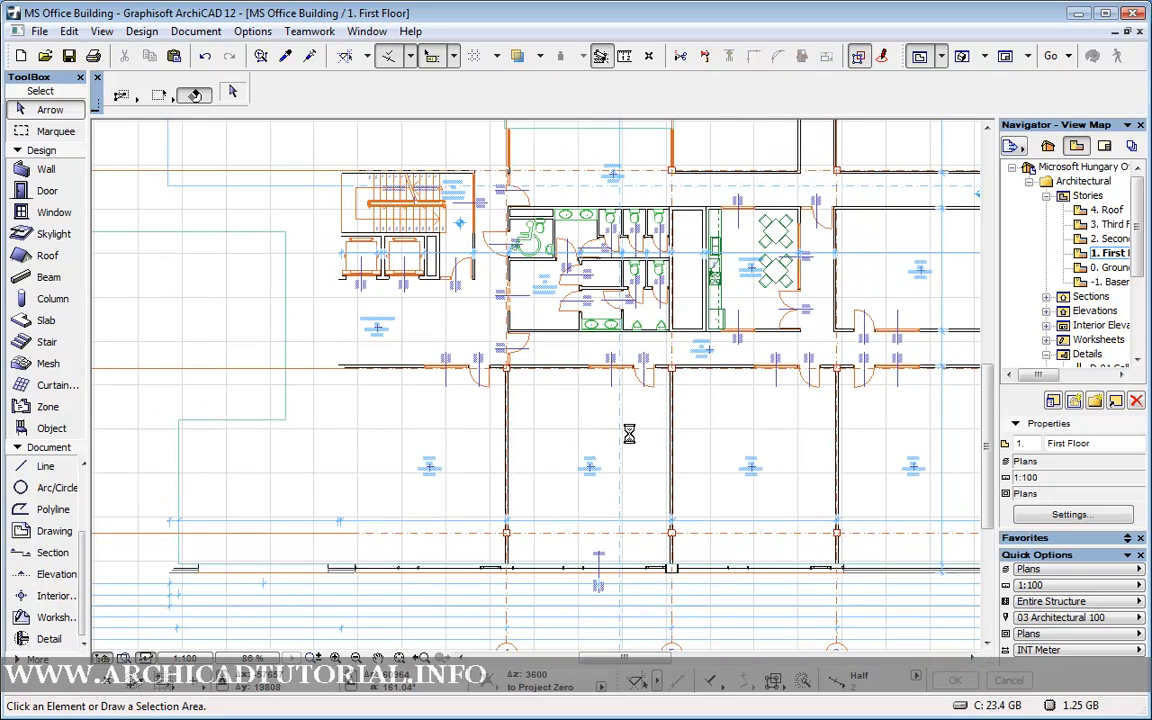
scroll(630, 435, down, 1)
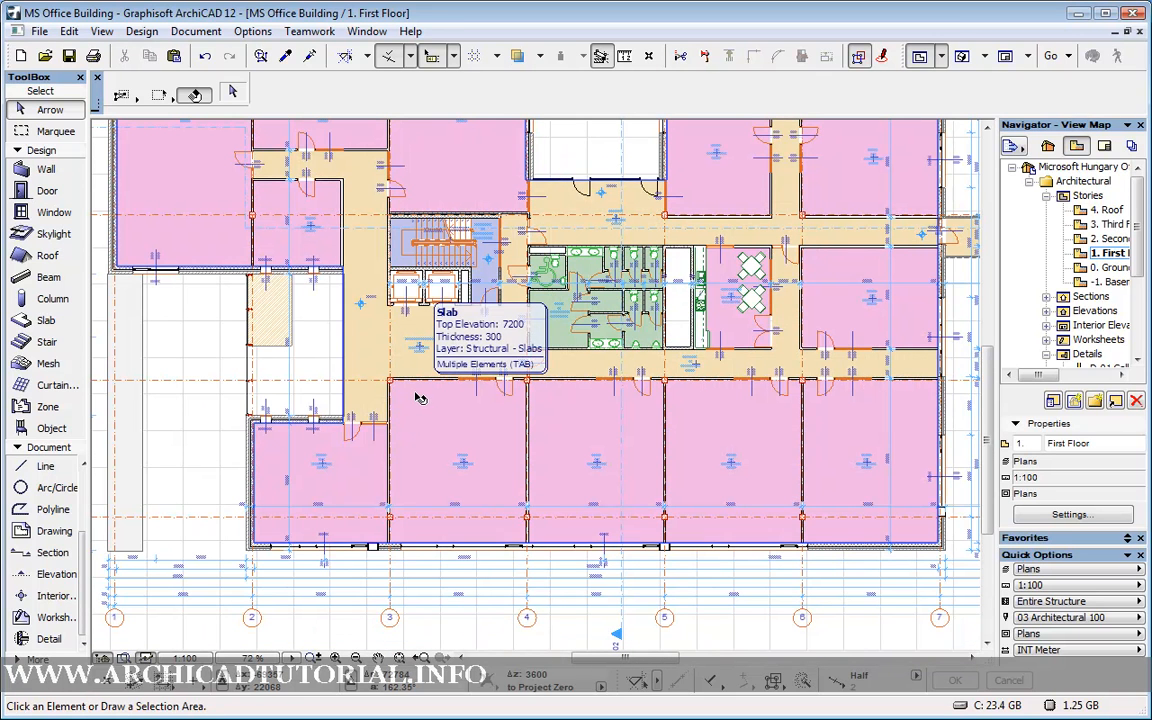
scroll(449, 561, down, 1)
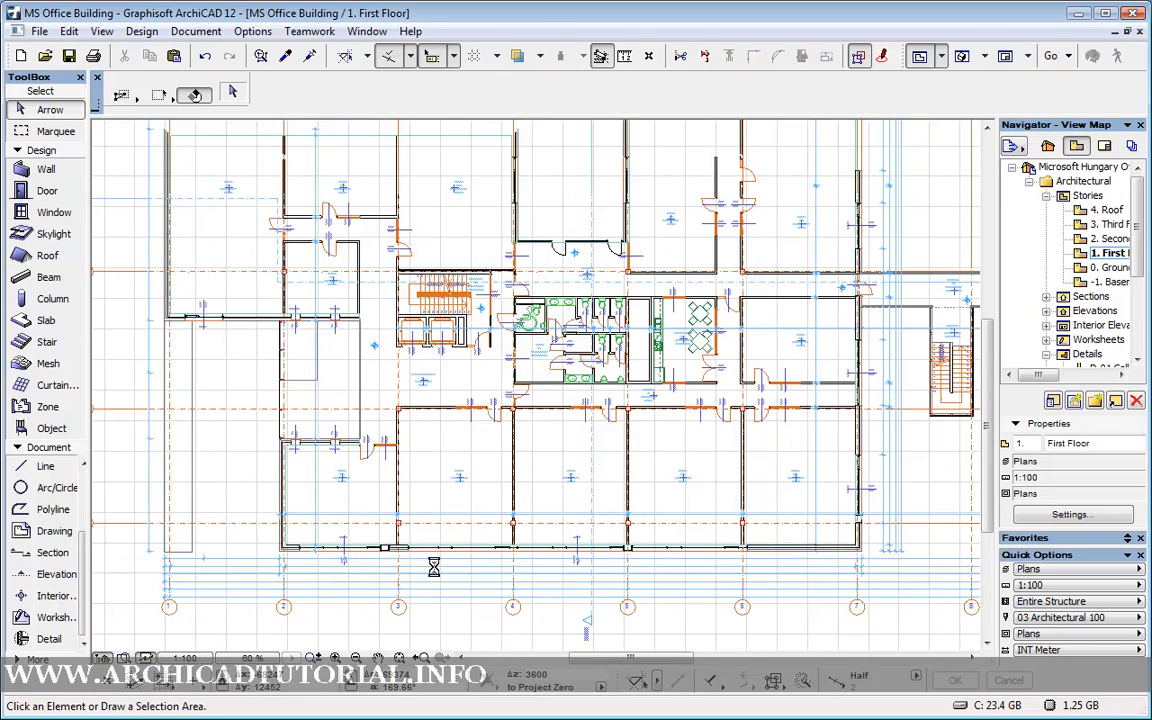
scroll(404, 560, up, 4)
middle_drag(404, 560, 441, 506)
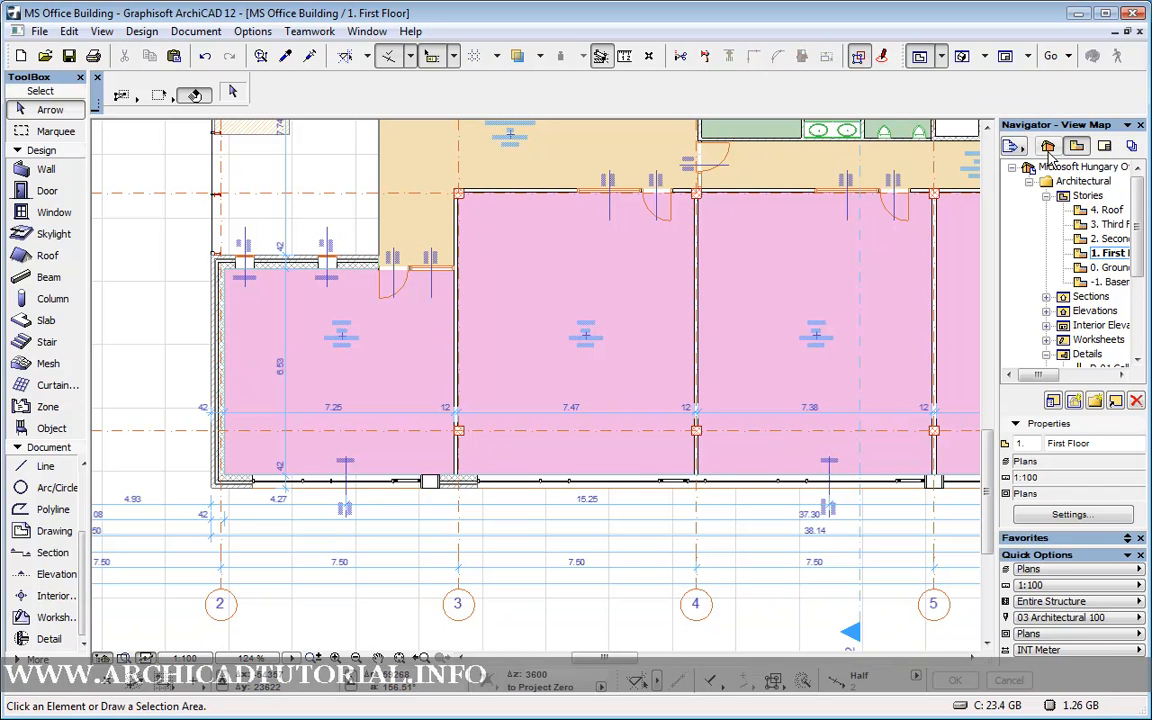
- Open the A-09 Detail Drawings layout and examine the whole sheet and its first detail drawing
click(1104, 147)
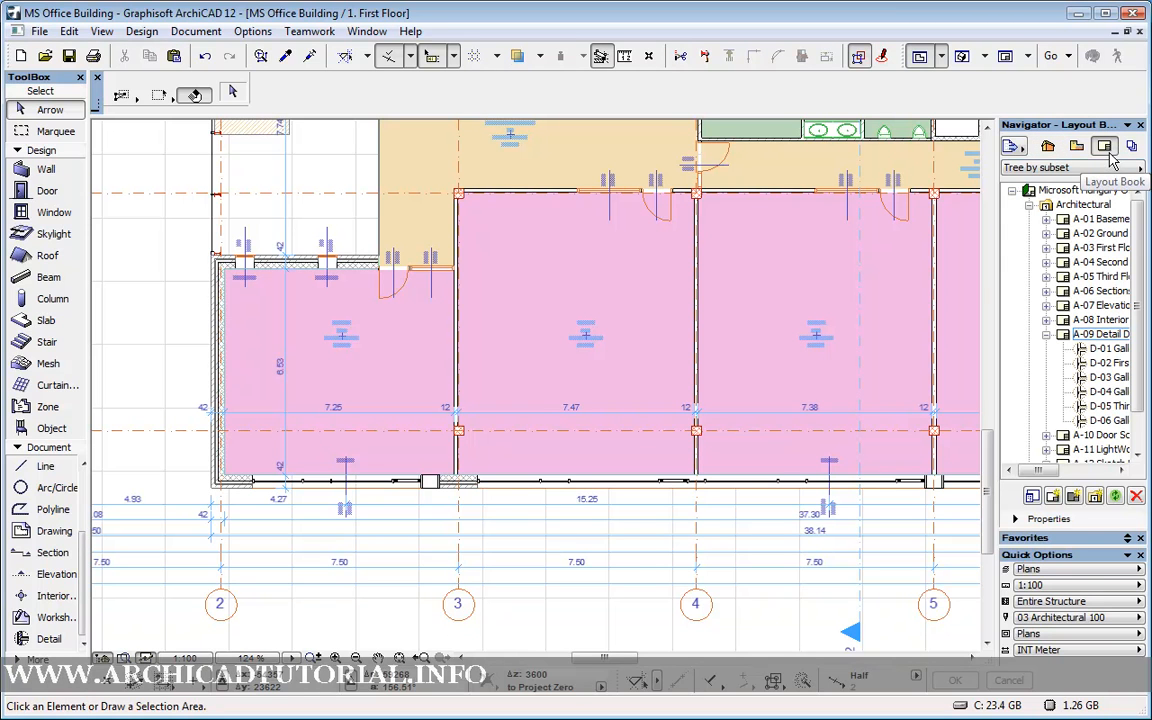
double_click(1100, 334)
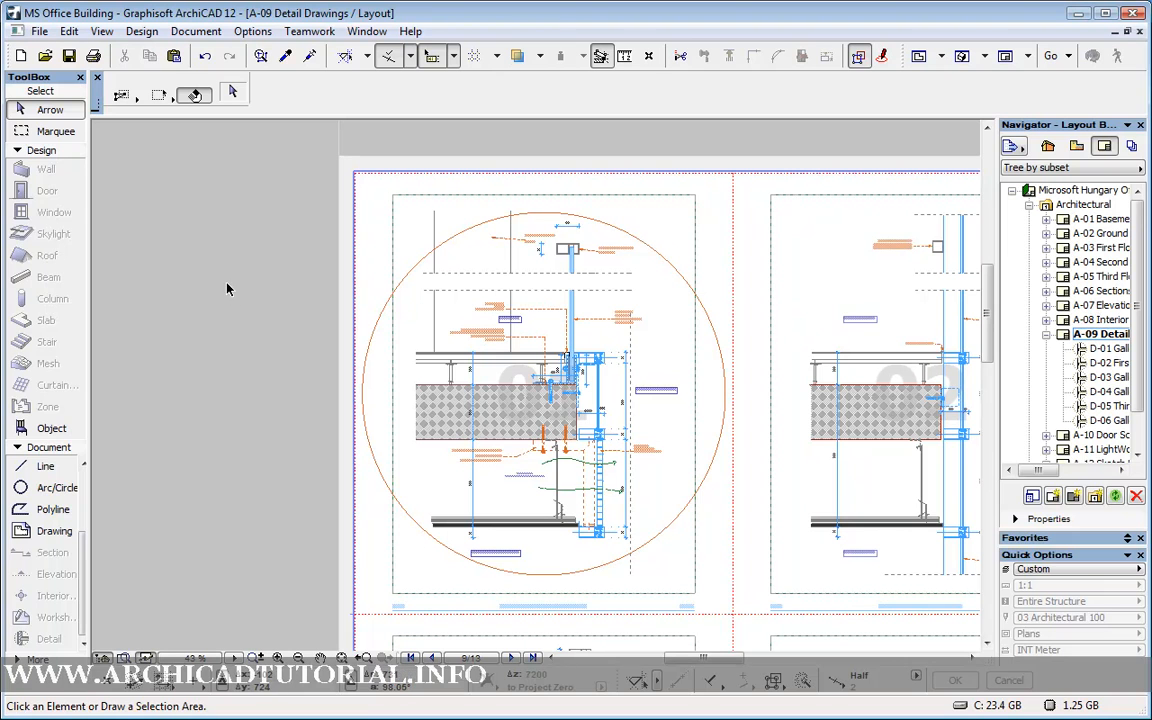
scroll(218, 288, down, 5)
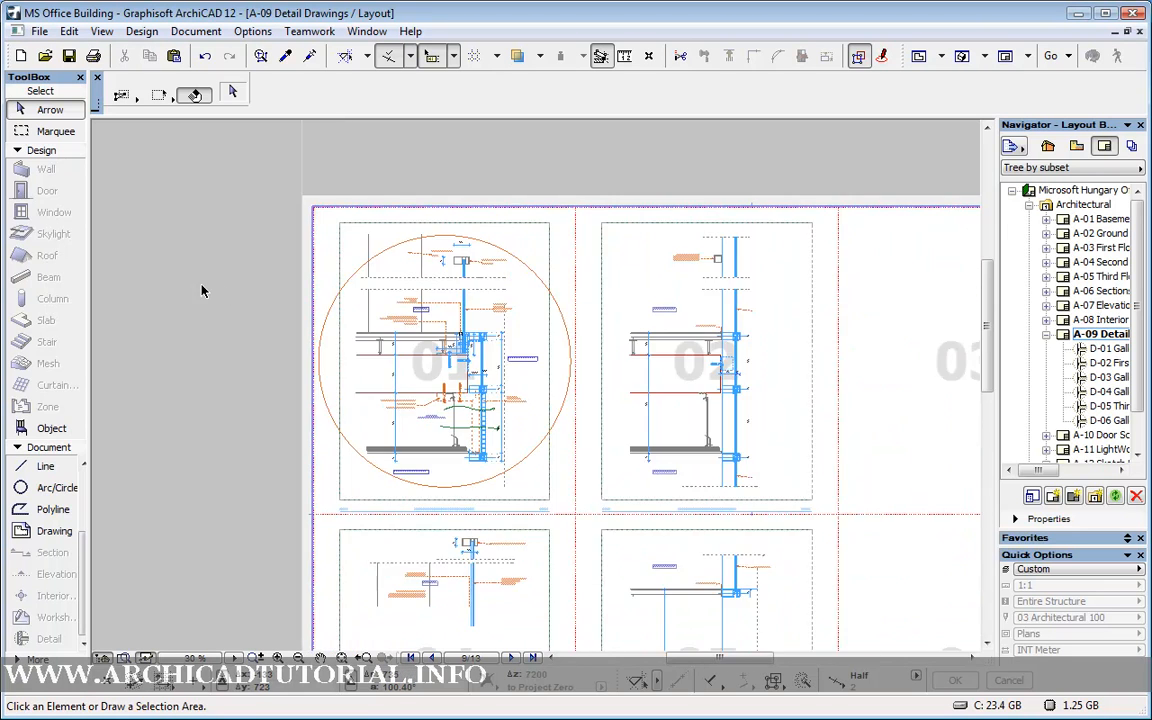
scroll(187, 291, up, 1)
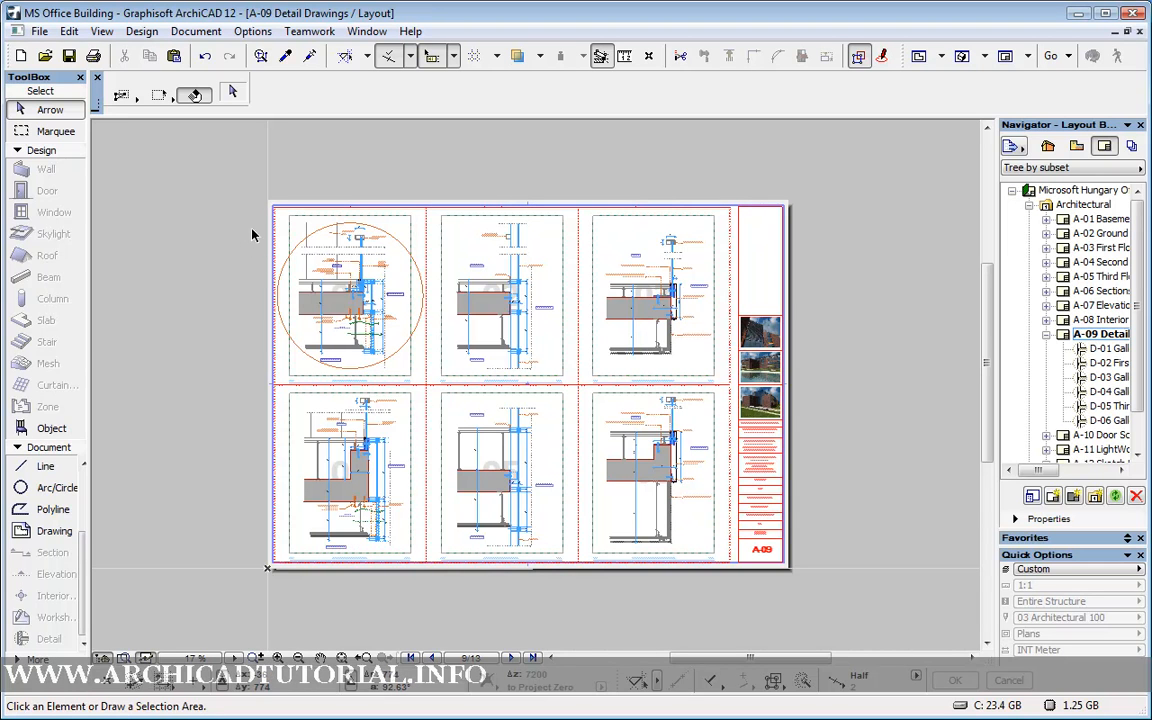
scroll(255, 210, up, 2)
scroll(261, 224, up, 3)
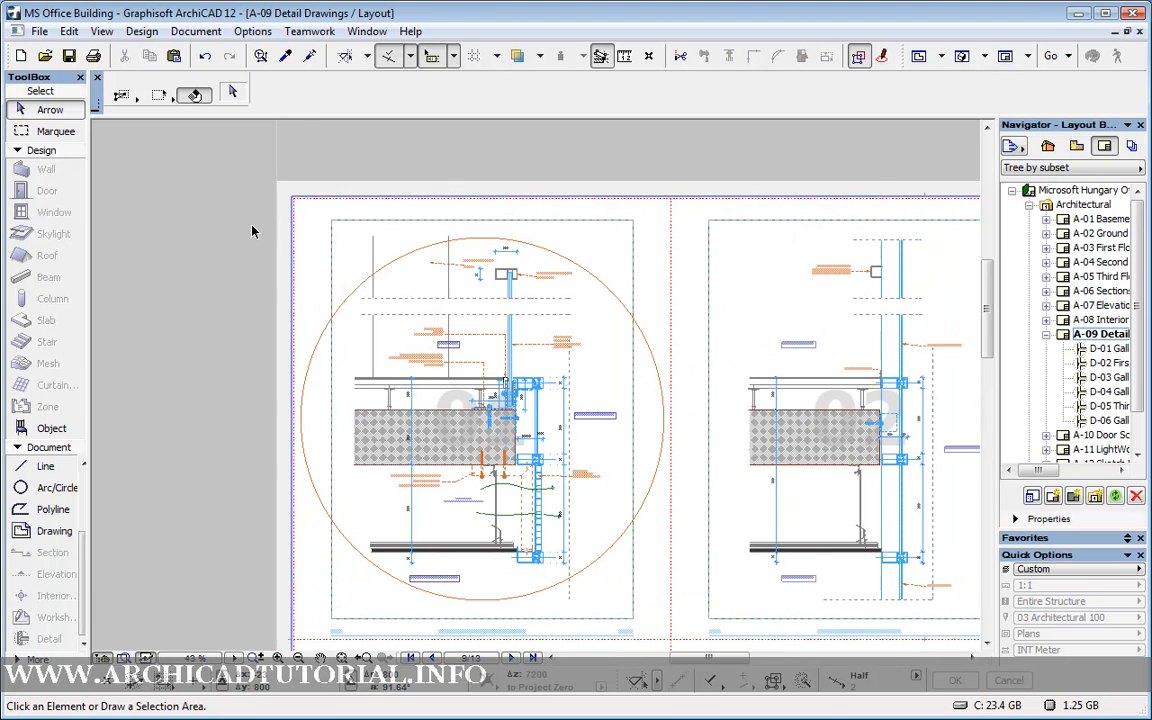
middle_drag(247, 242, 279, 215)
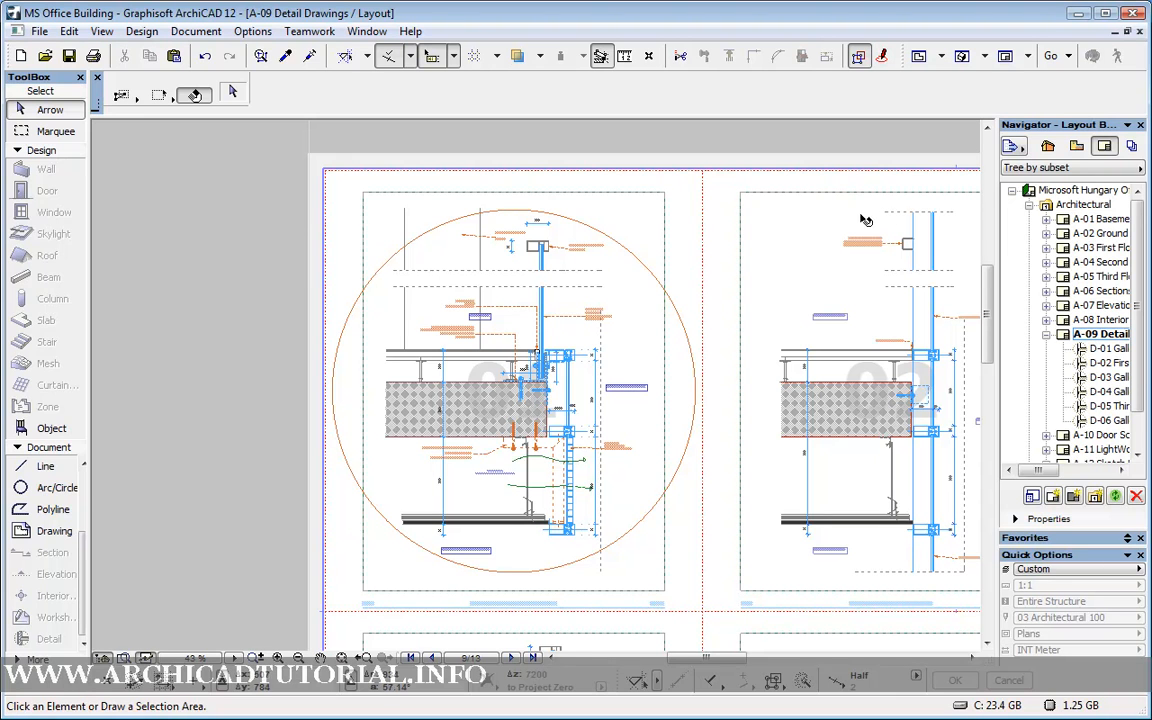
- Return to the First Floor story in the project map and look over the whole floor plan
click(1047, 146)
double_click(1100, 166)
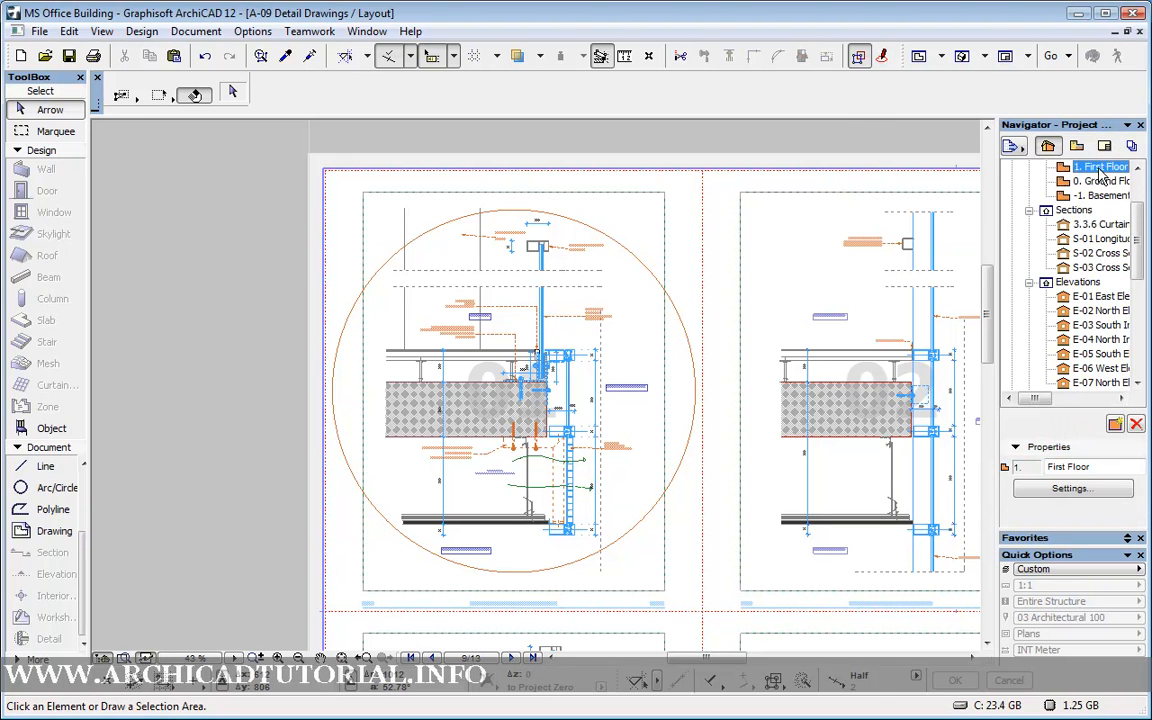
scroll(489, 571, down, 2)
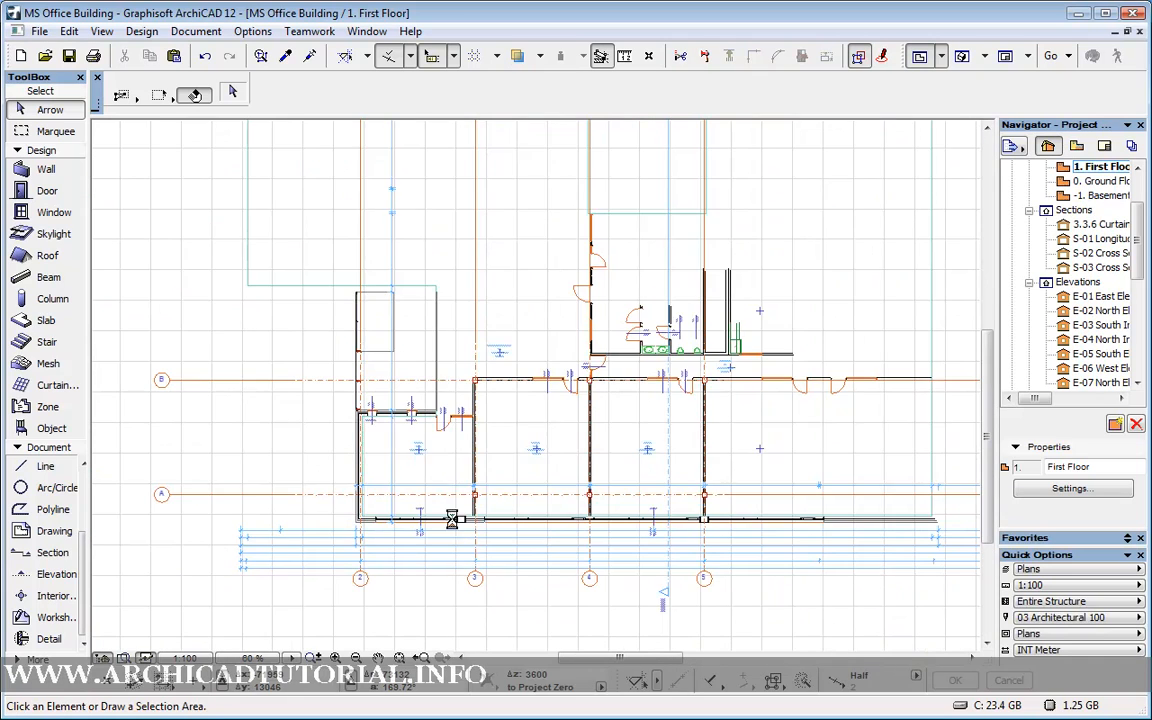
scroll(332, 435, down, 2)
middle_drag(332, 435, 330, 488)
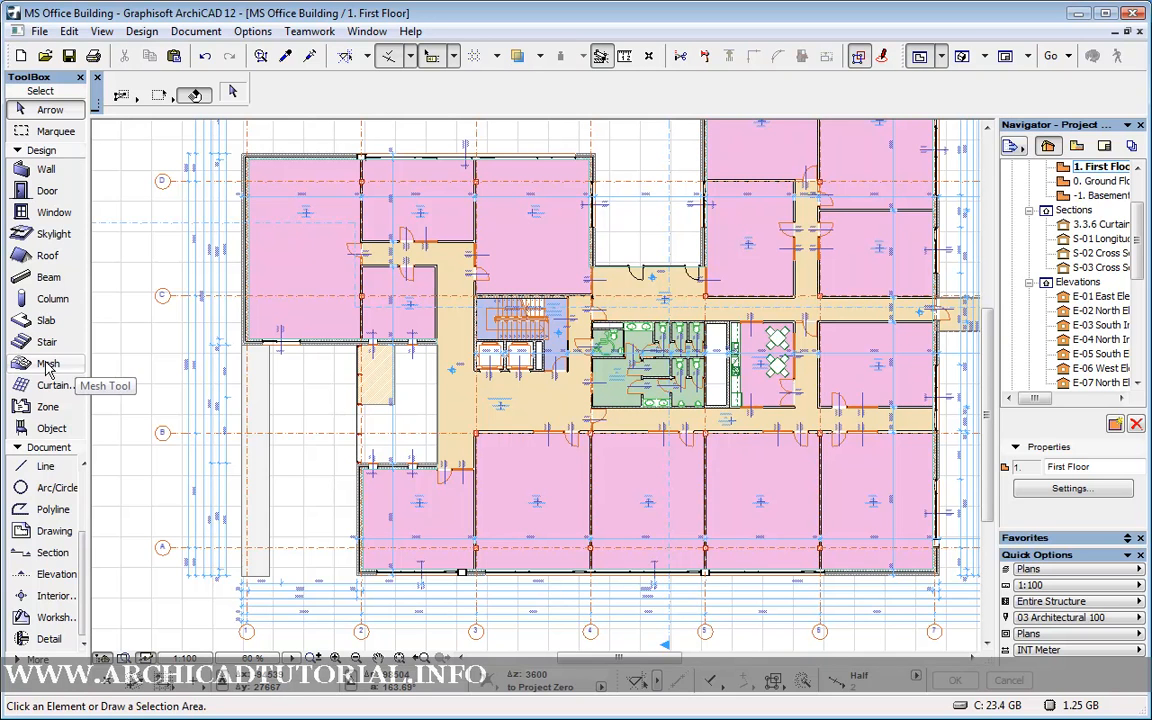
mouse_move(312, 330)
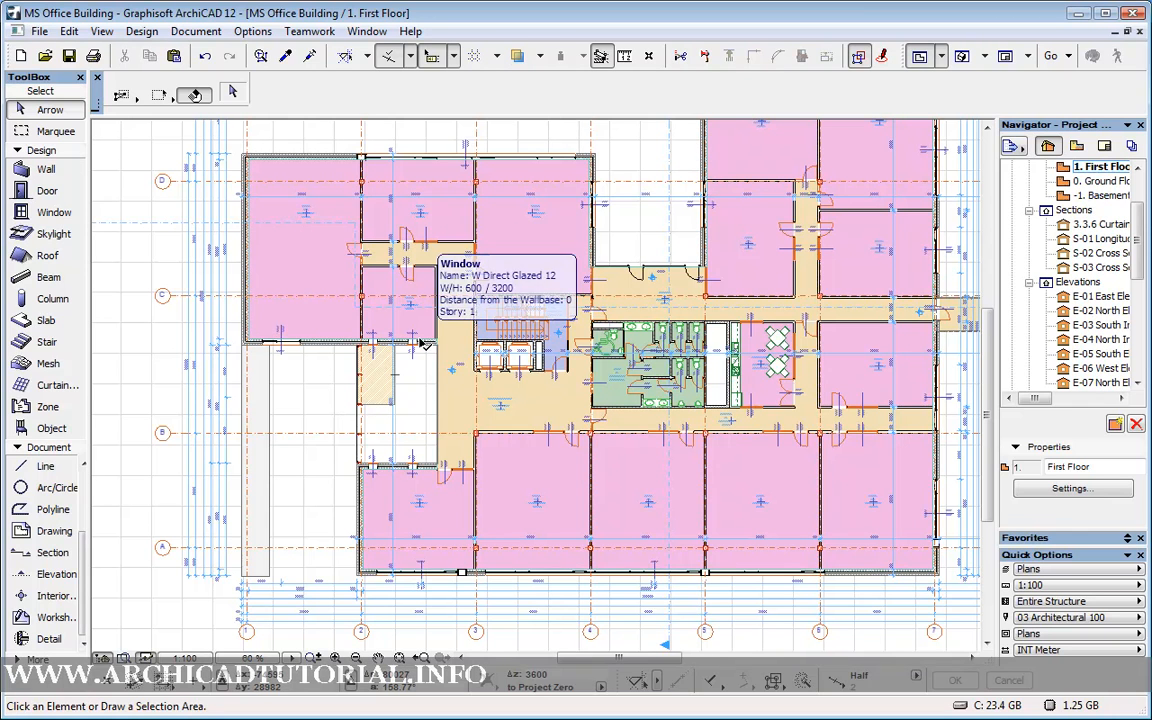
mouse_move(268, 272)
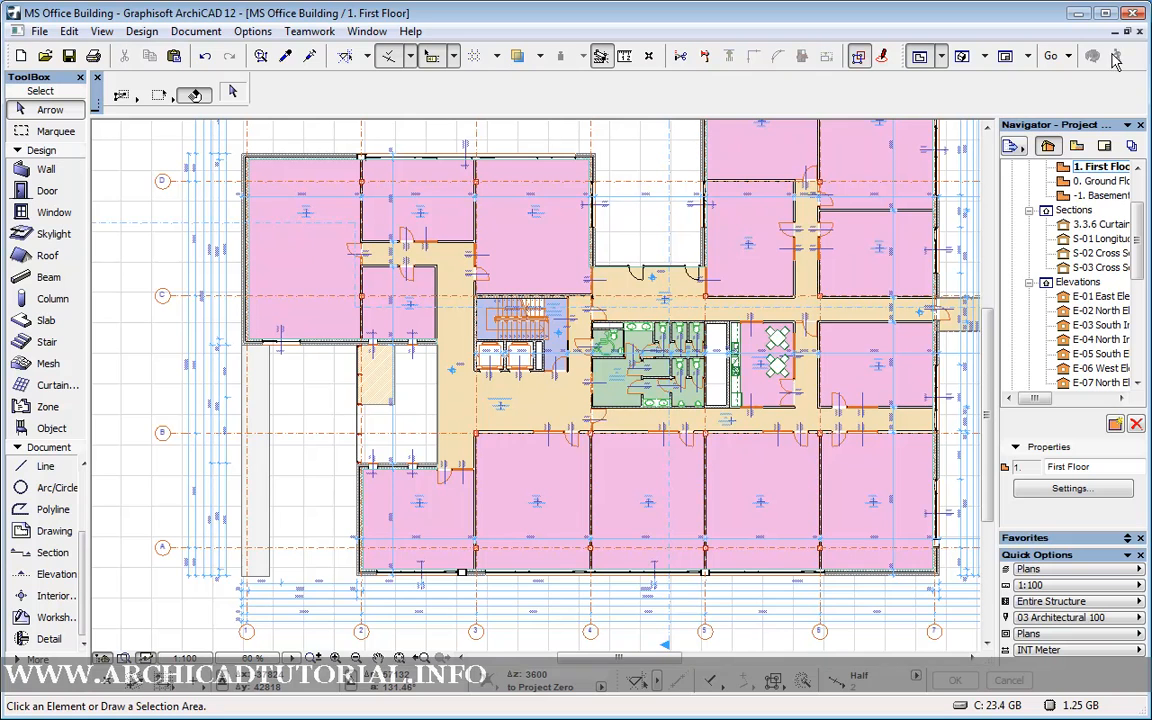
- Arrange the First Floor plan and the 3D view as floating windows side by side and switch between them
click(1018, 31)
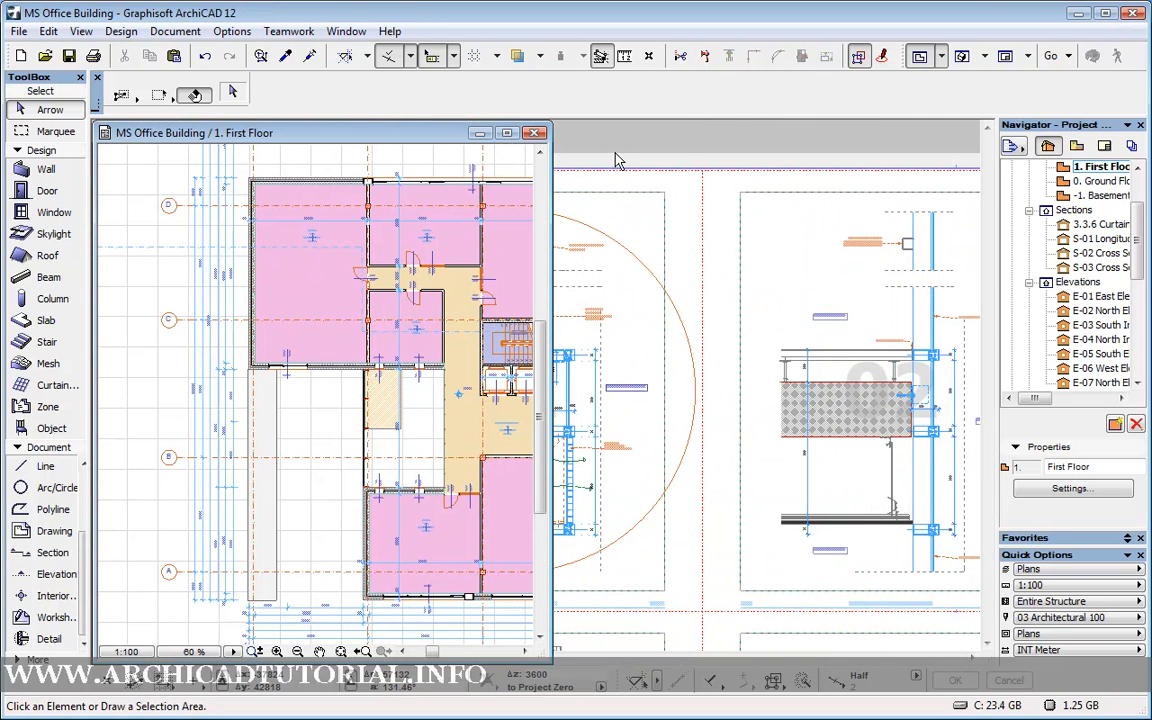
click(346, 31)
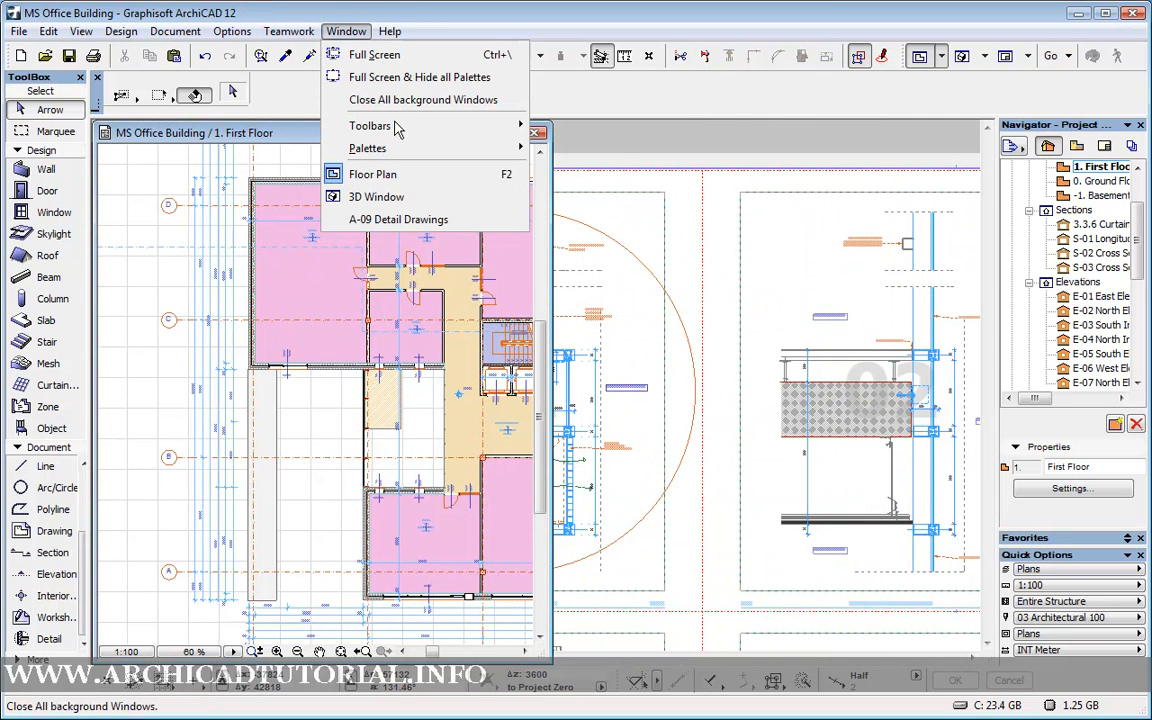
click(432, 195)
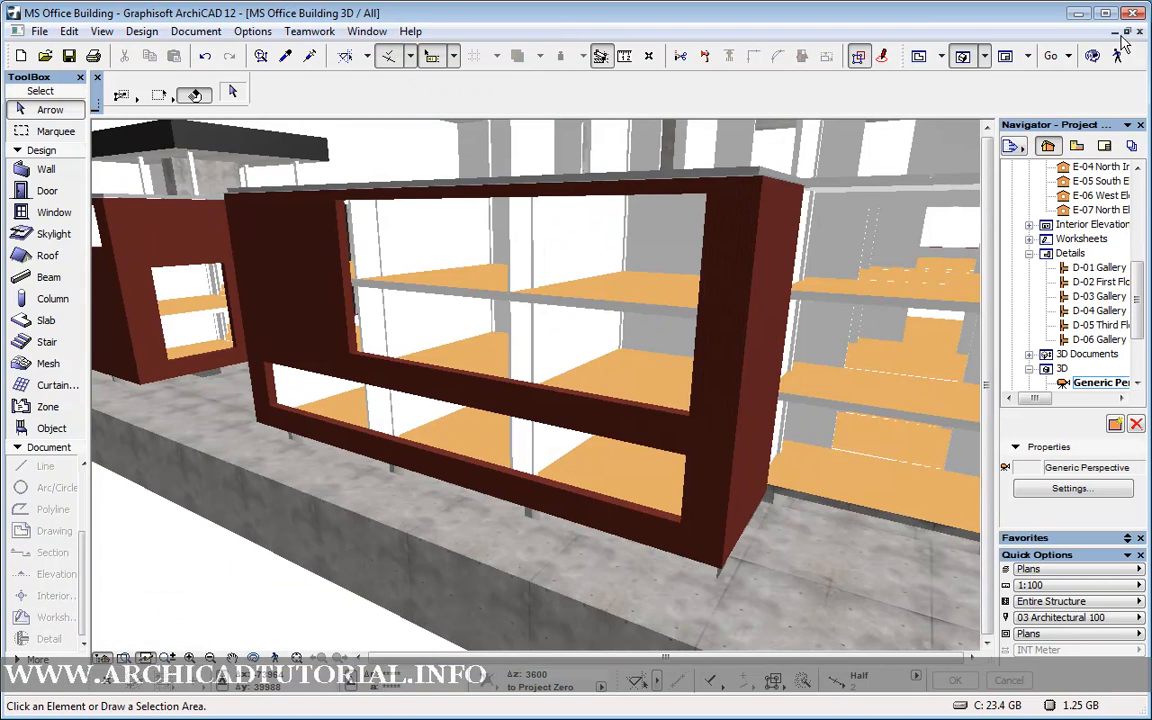
click(1127, 31)
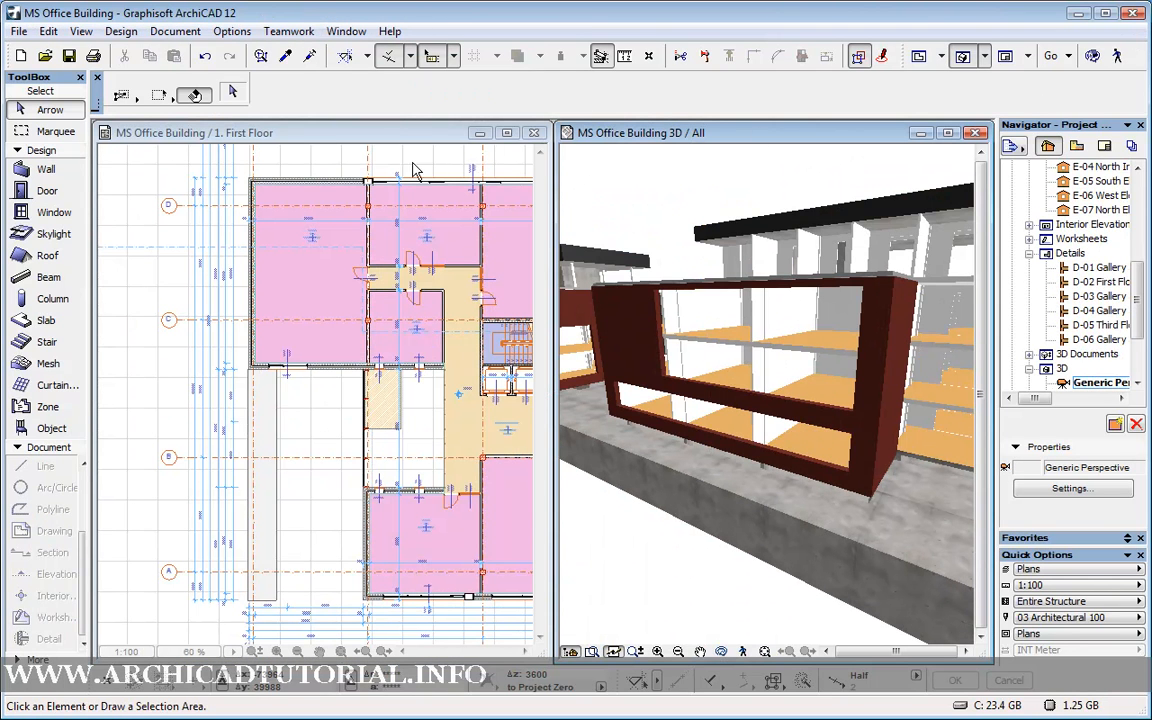
click(401, 133)
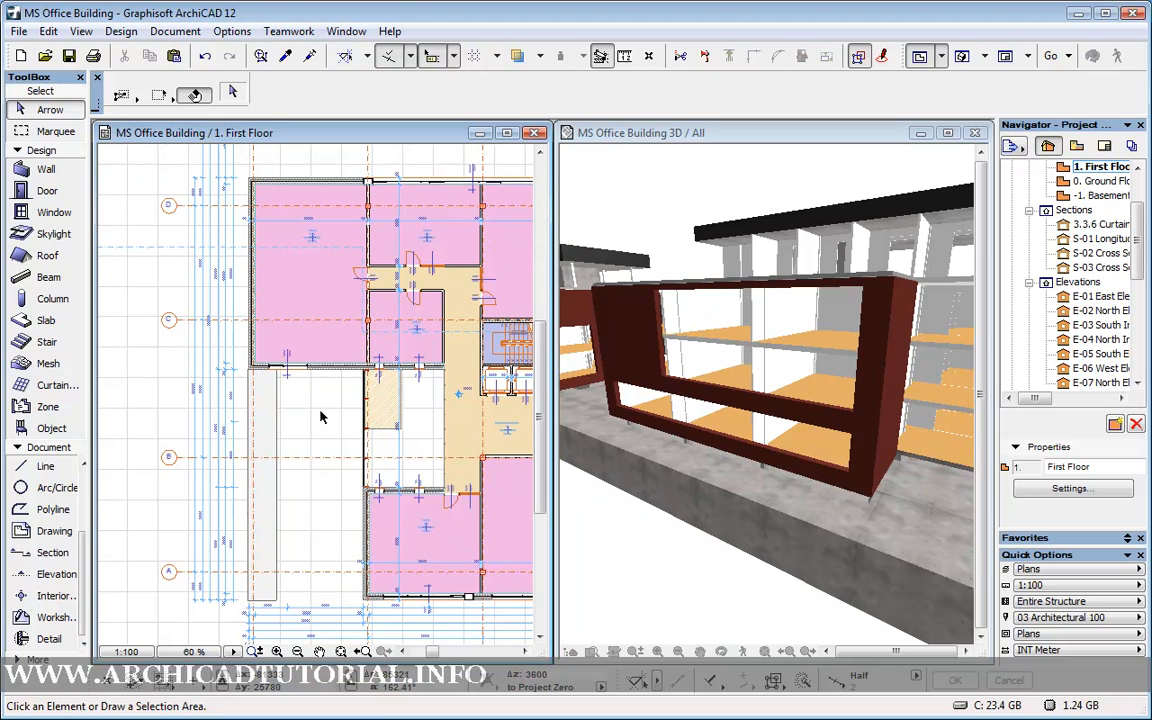
middle_drag(329, 425, 298, 423)
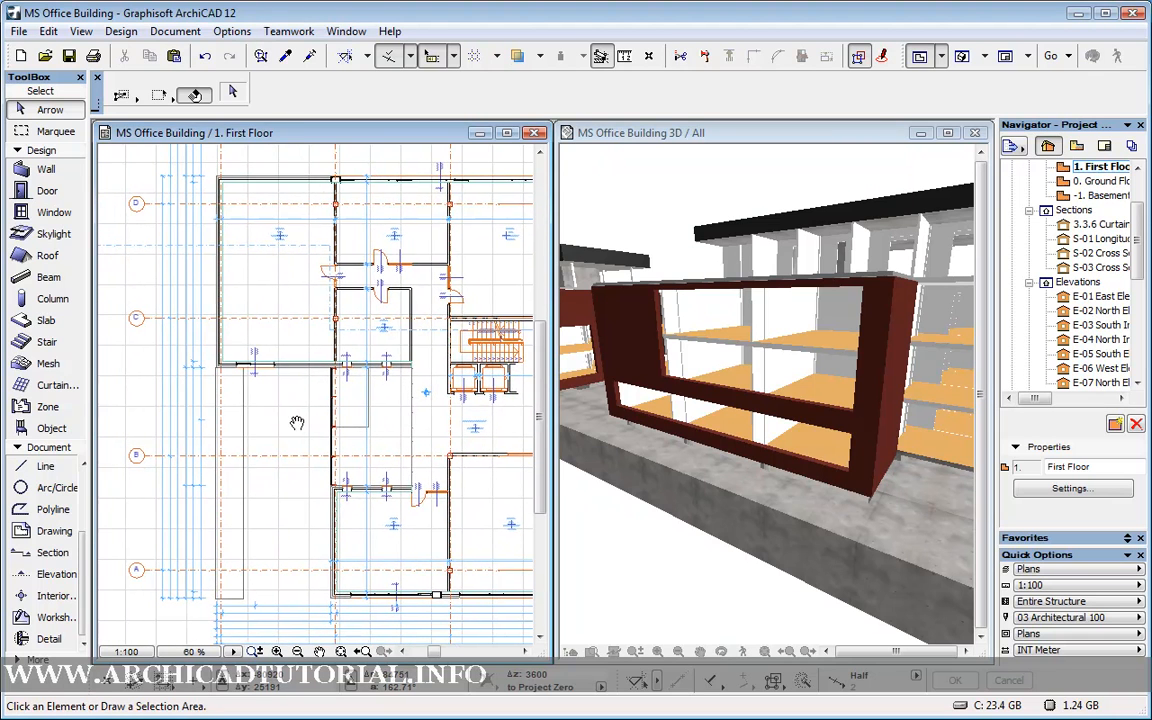
click(666, 128)
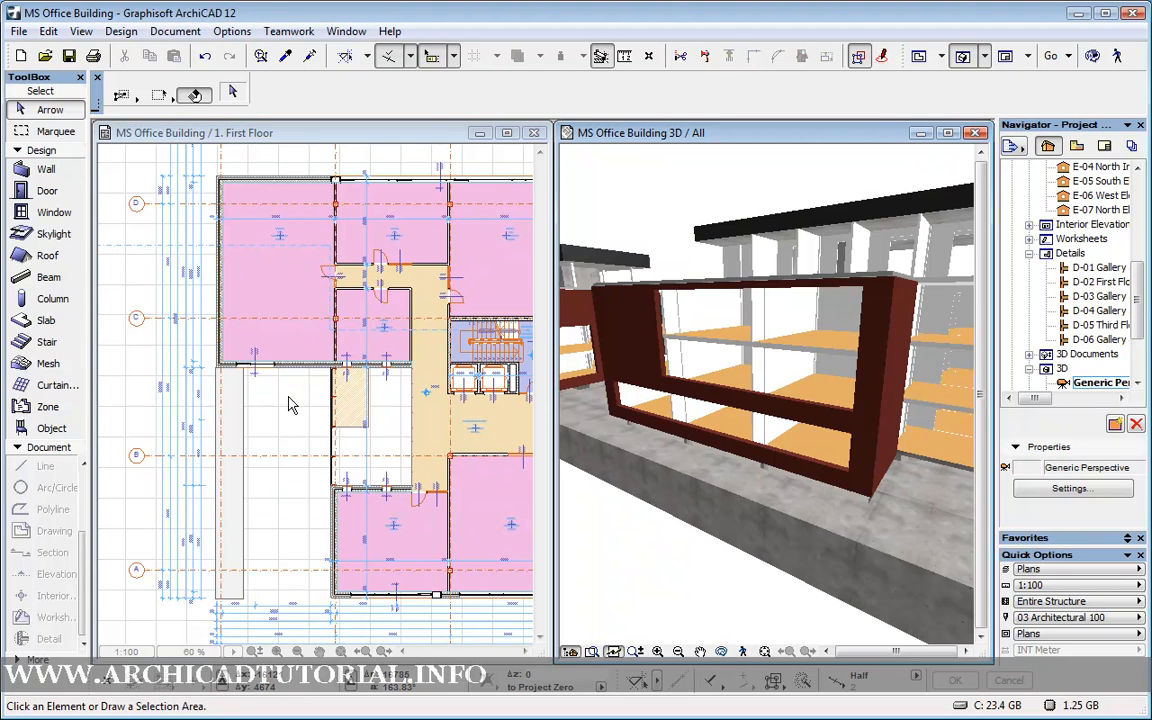
- Reopen the A-09 Detail Drawings layout and select the D-01 drawing placed on it
click(1105, 148)
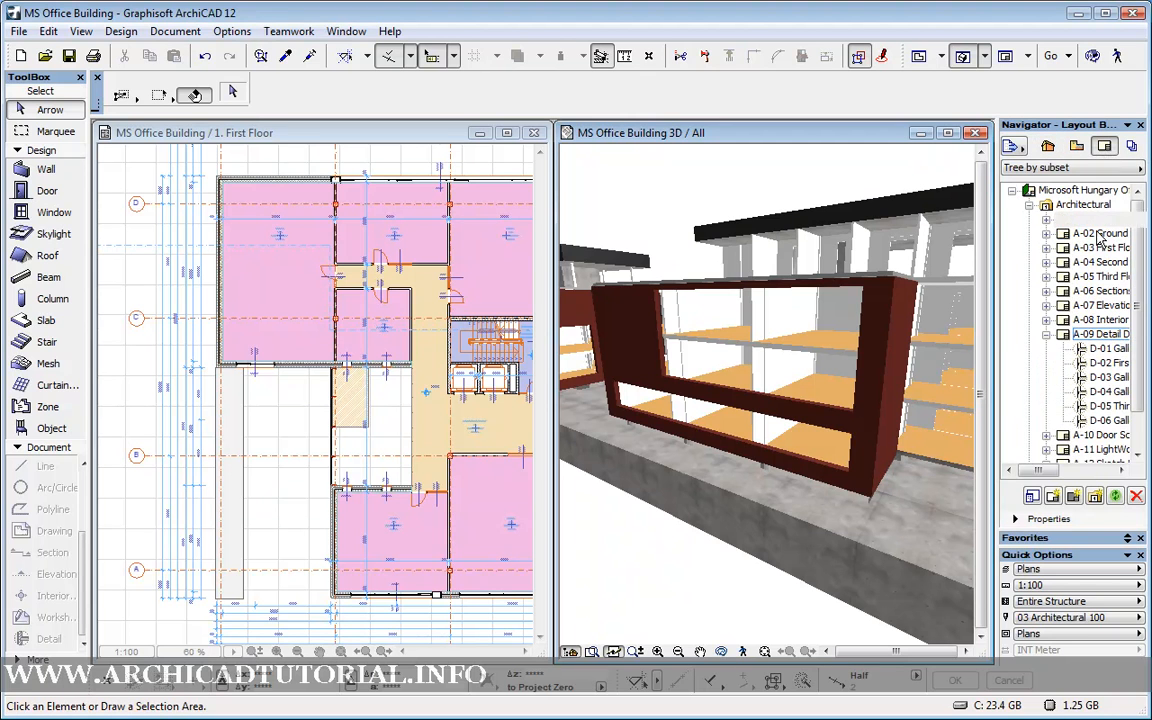
double_click(1094, 336)
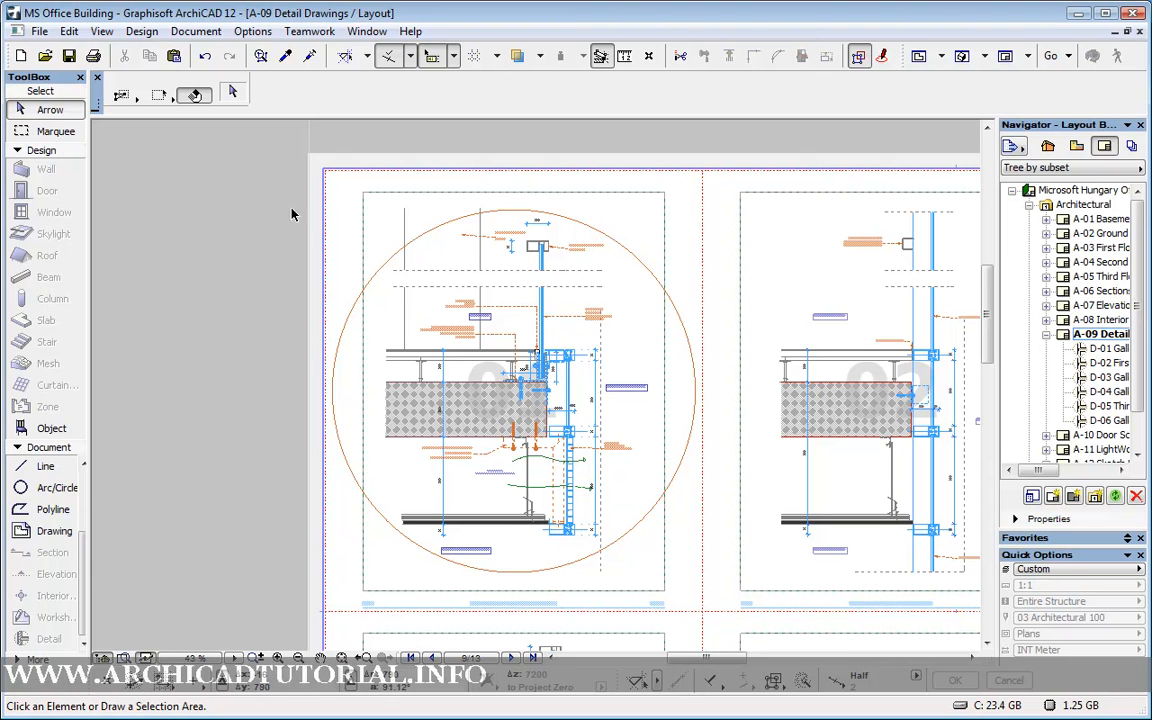
click(368, 196)
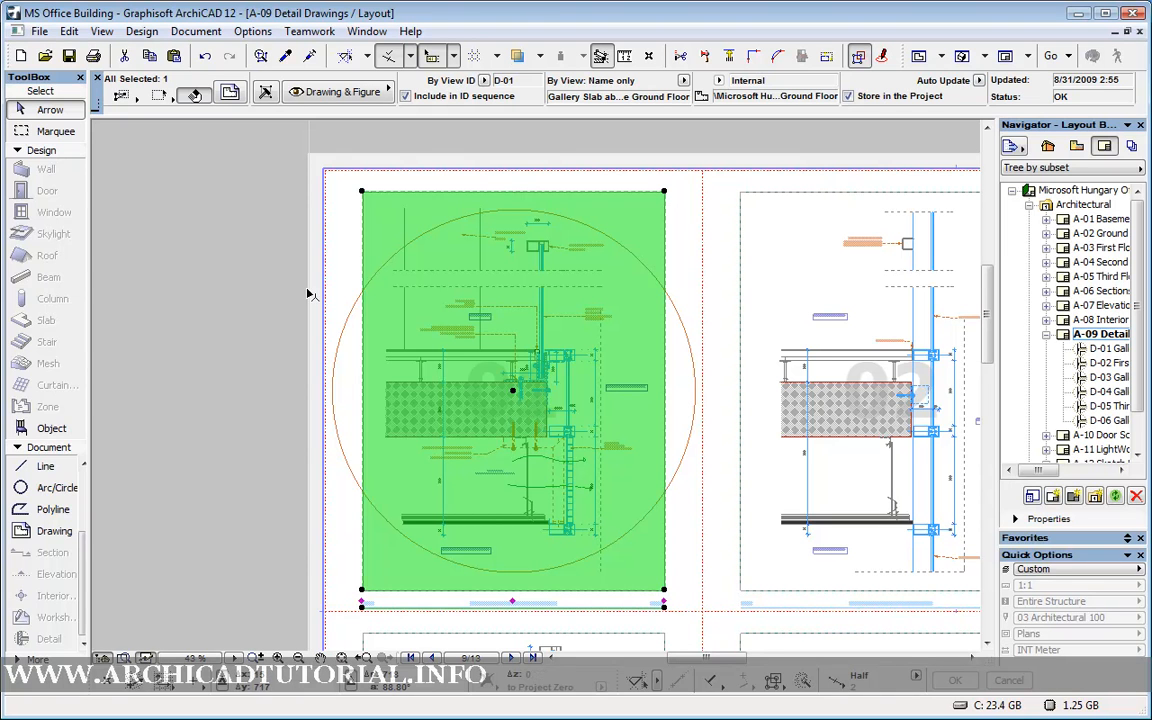
- Shrink the rectangular frame of the D-01 drawing by offsetting all its edges inward, to sit well inside the surrounding circle
scroll(250, 289, down, 1)
middle_drag(240, 292, 186, 277)
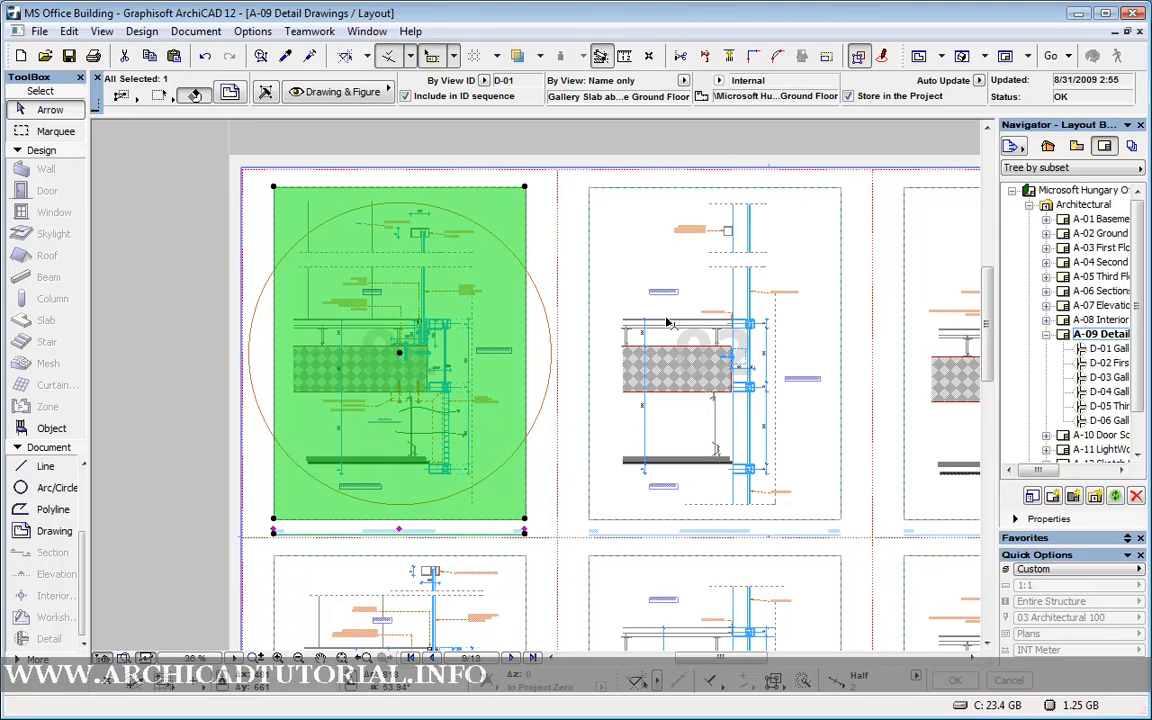
middle_drag(577, 261, 613, 268)
click(196, 204)
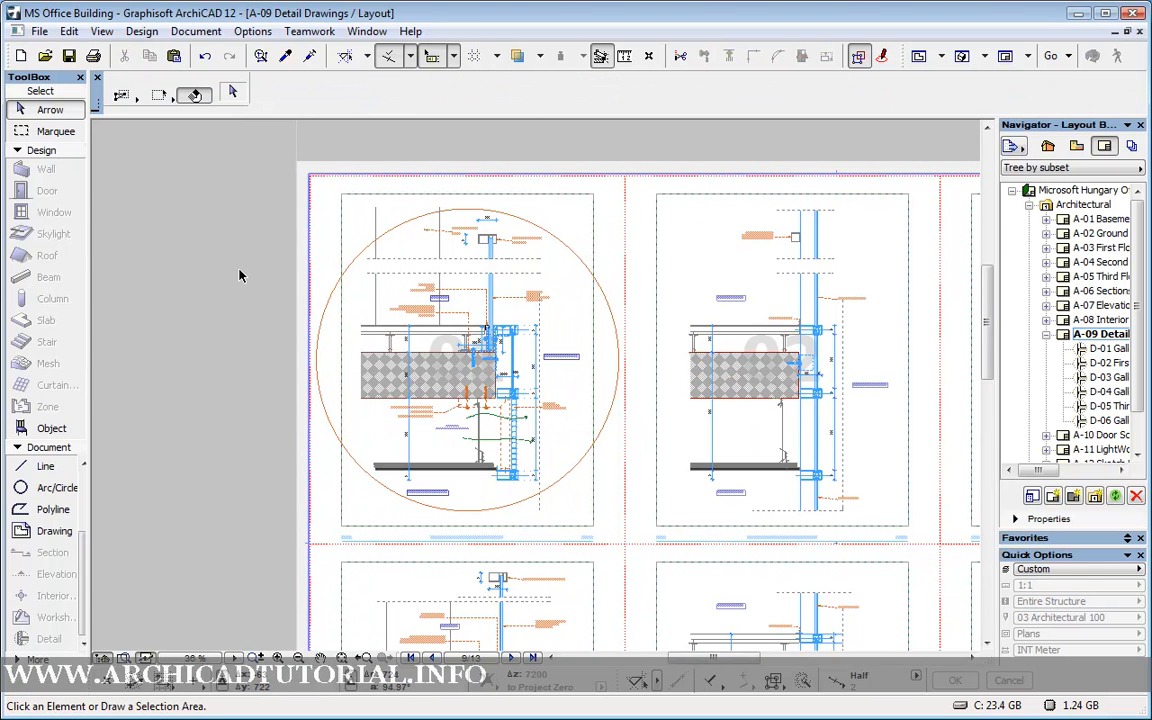
click(345, 195)
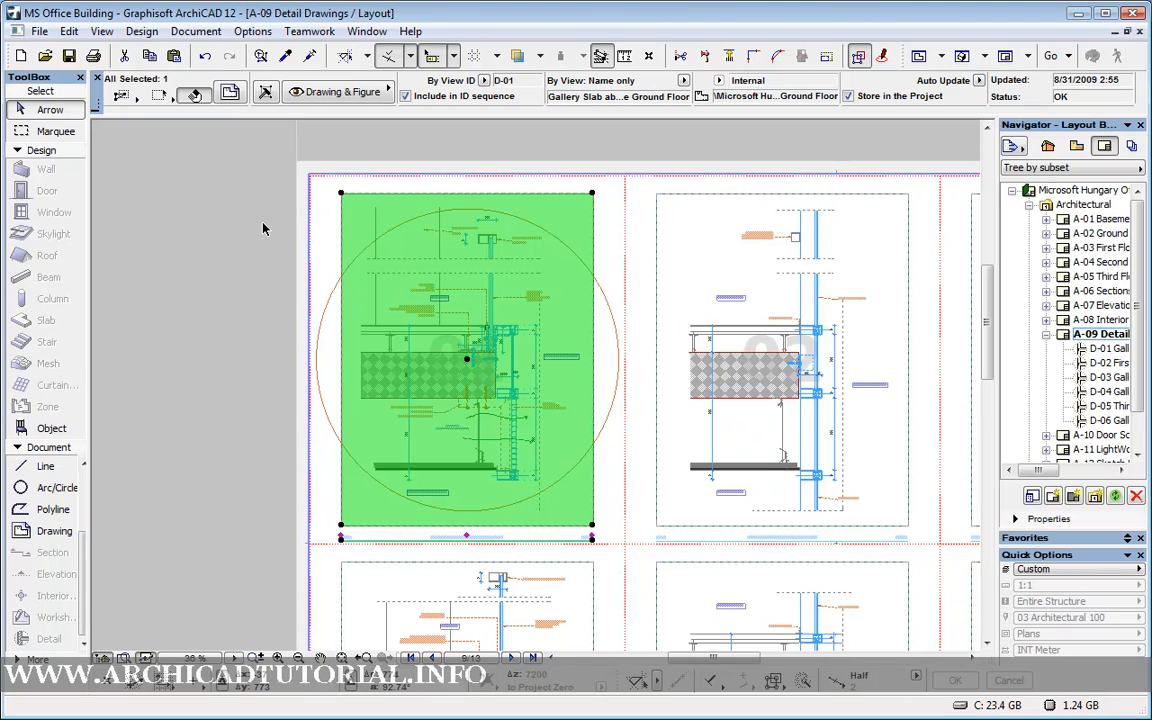
click(593, 194)
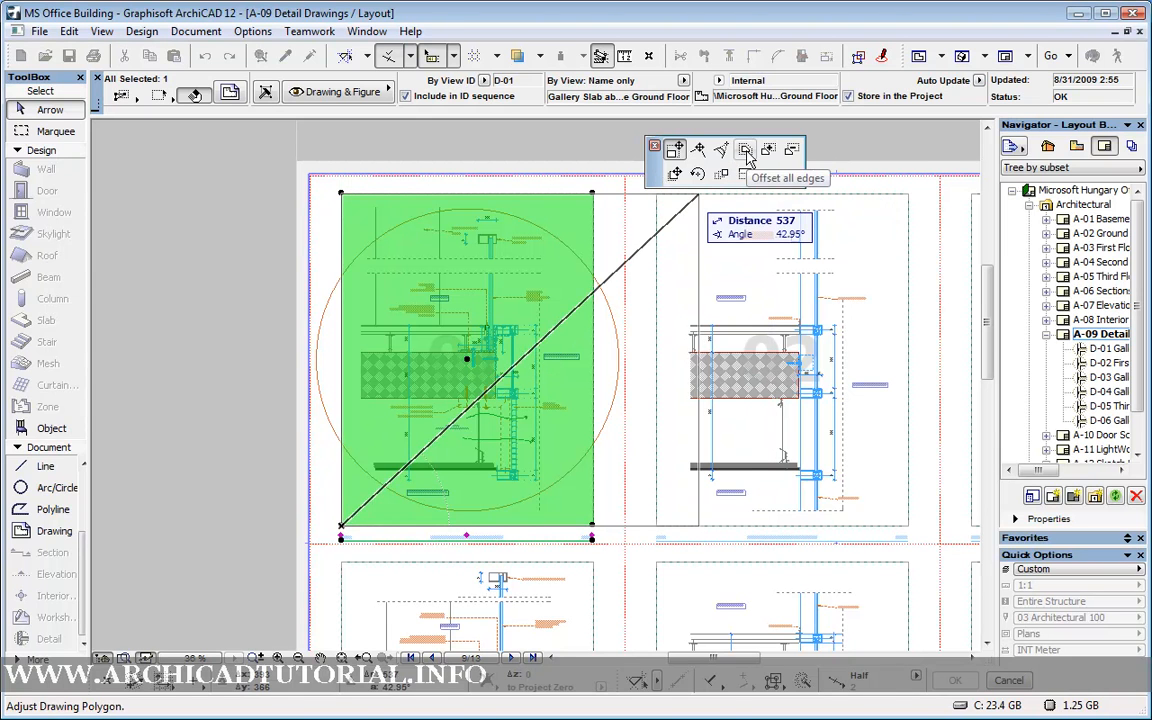
click(745, 150)
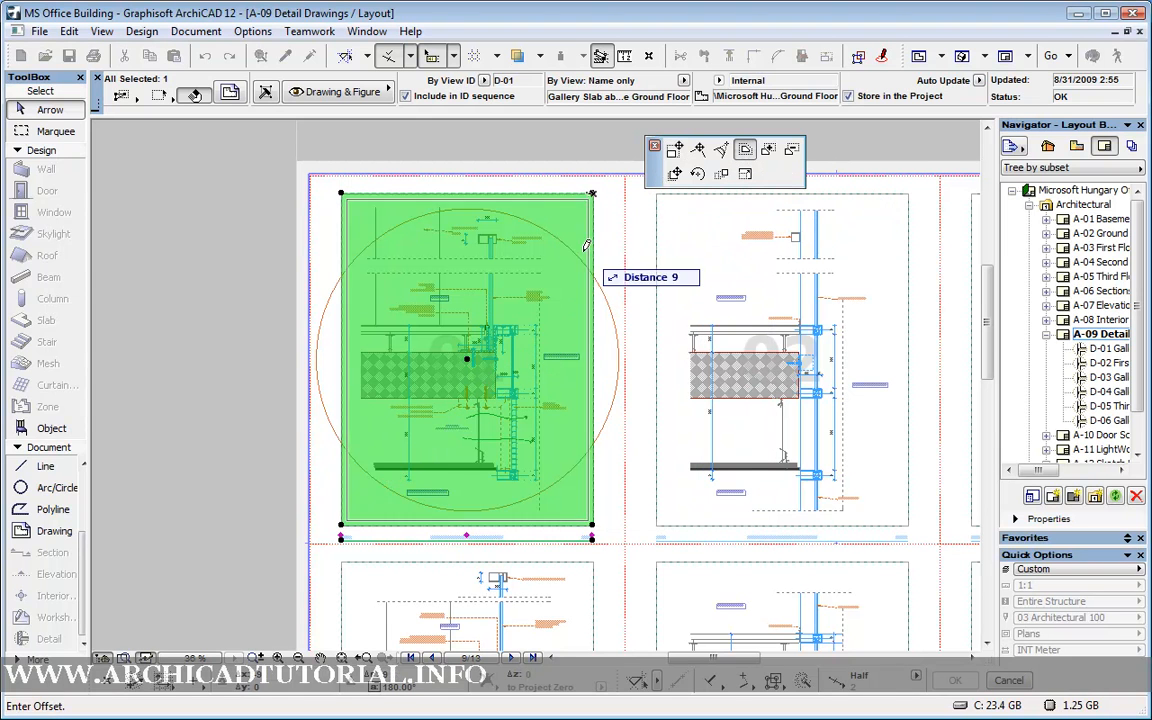
click(545, 286)
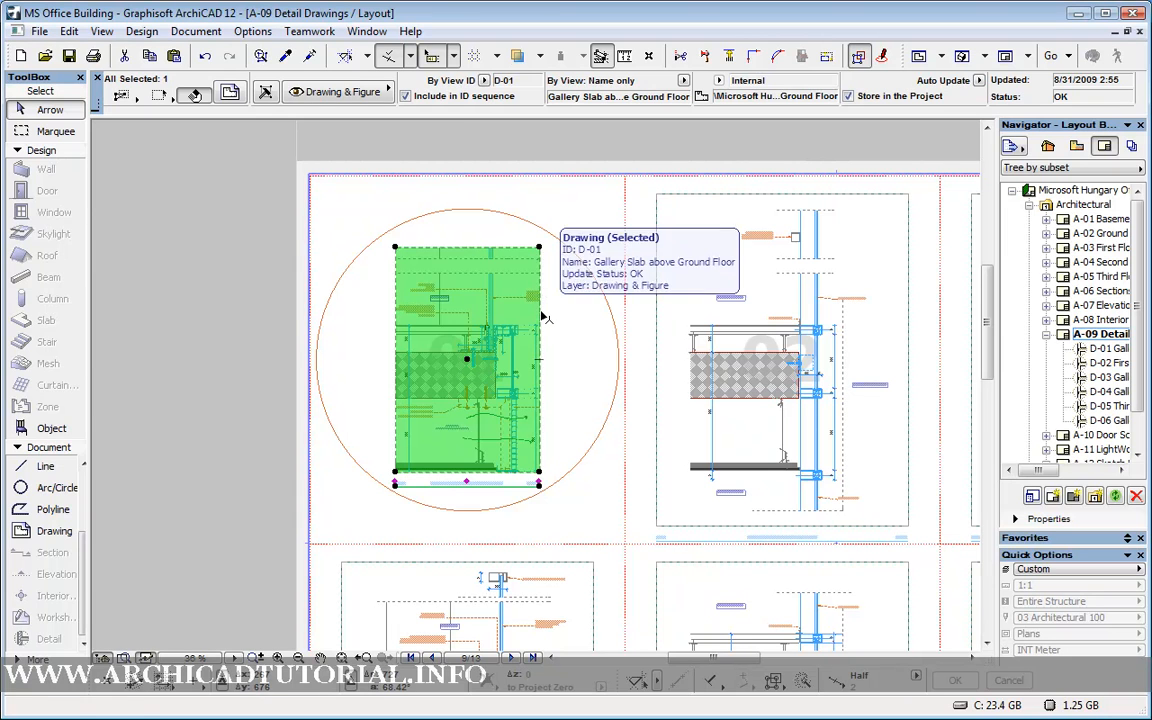
- Add the area of the surrounding circle to the D-01 drawing's frame, making the crop boundary circular, and deselect the drawing
click(544, 315)
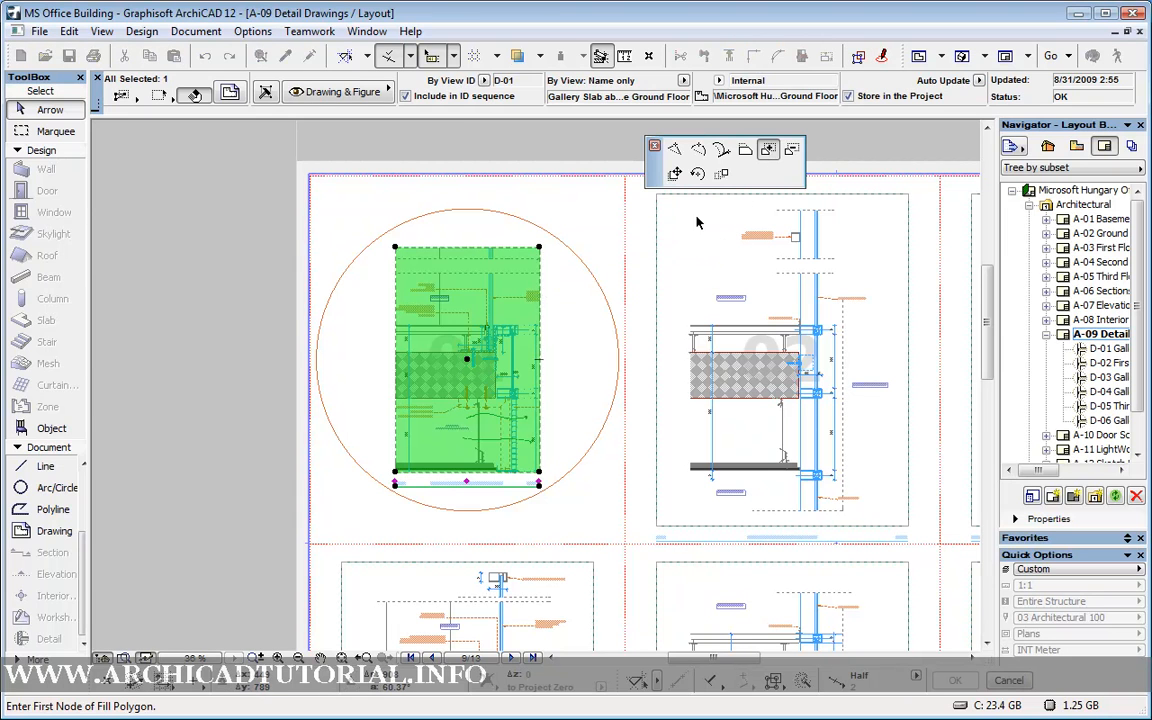
click(586, 266)
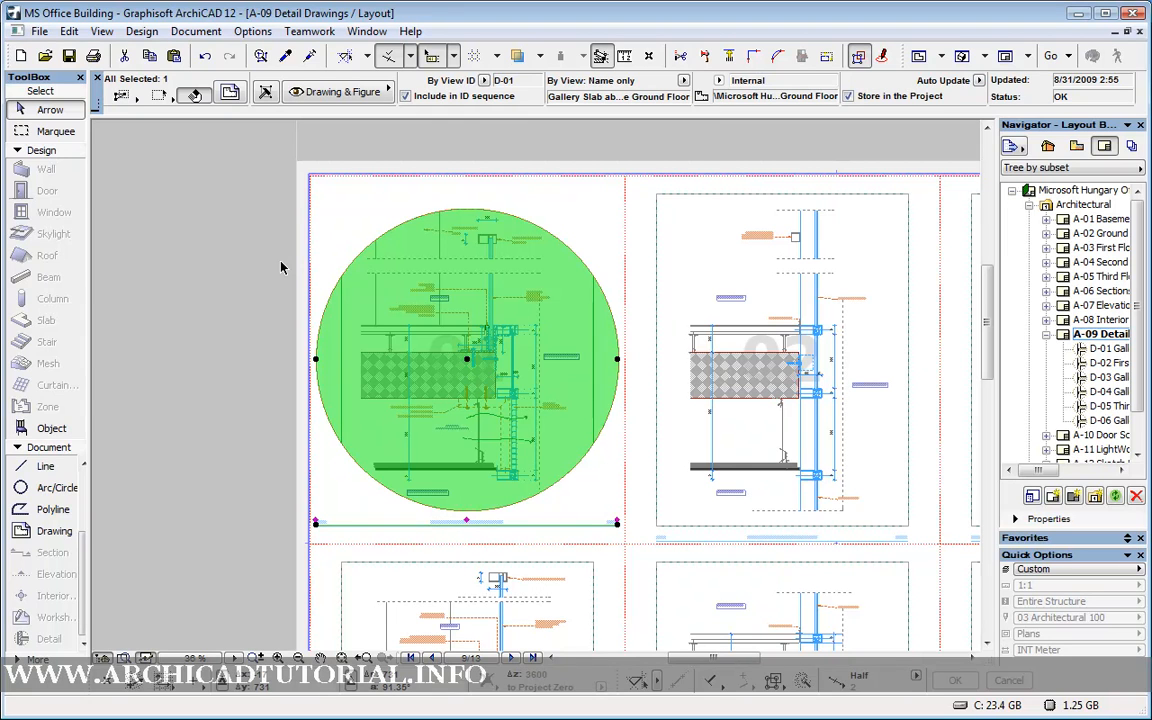
click(321, 220)
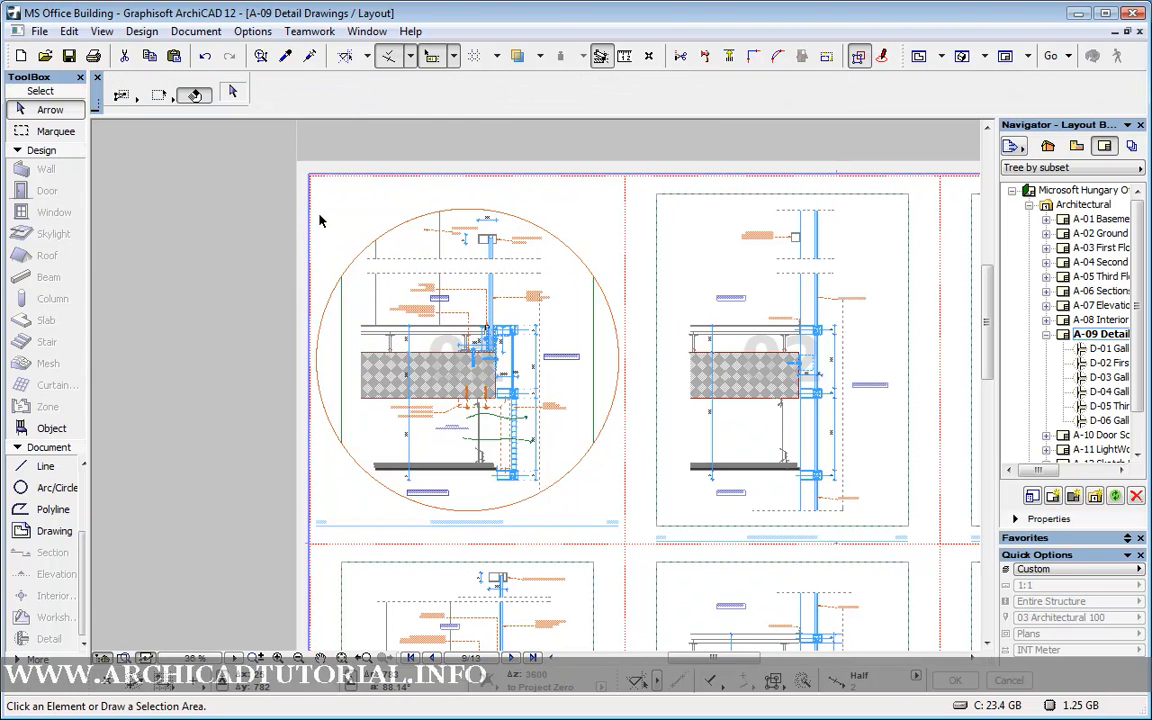
- Open the source view of the circular D-01 drawing from the layout and view the whole detail
click(548, 272)
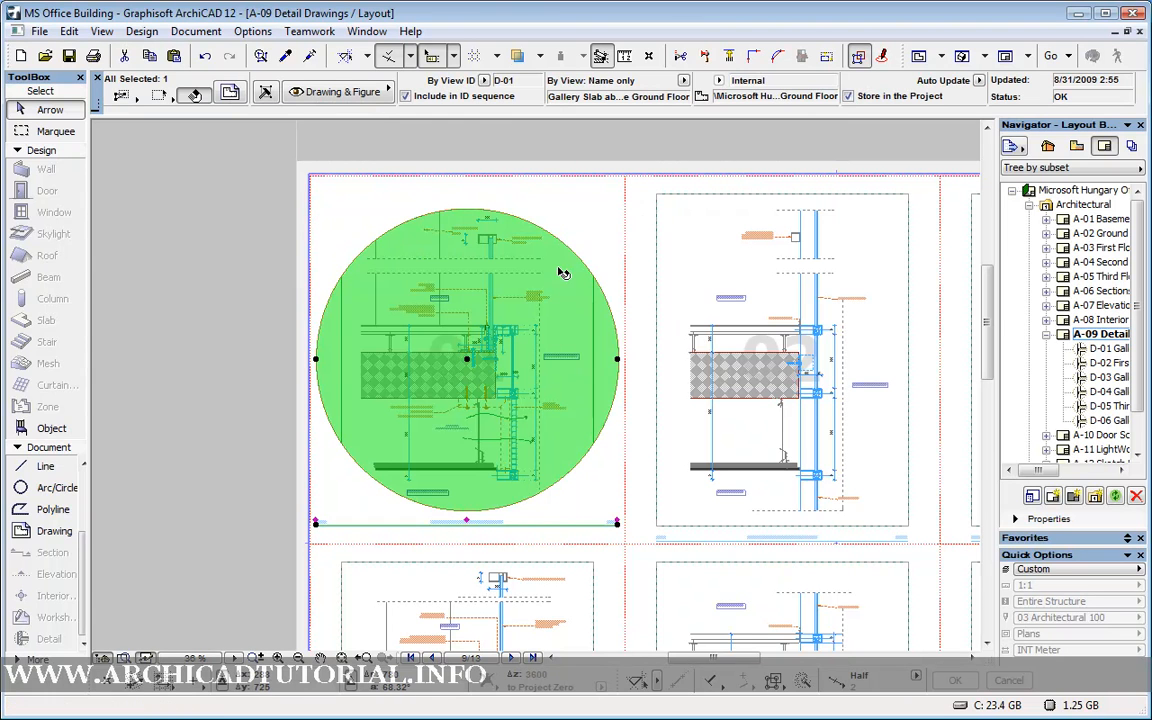
right_click(562, 272)
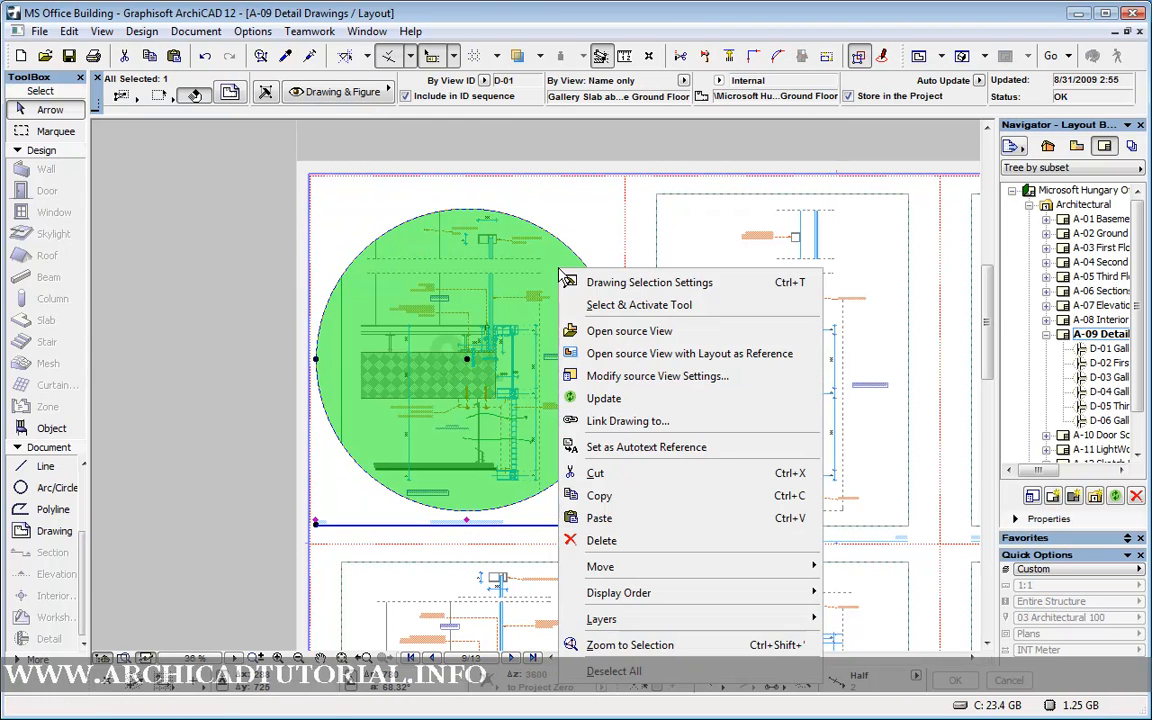
click(657, 336)
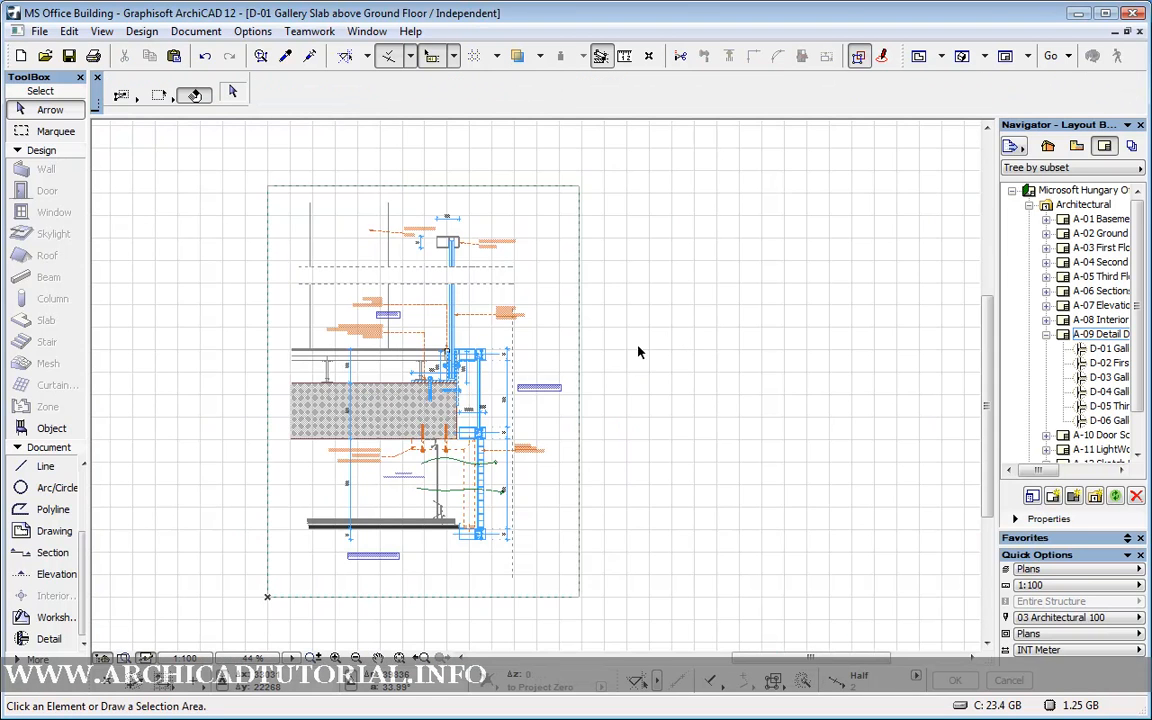
scroll(637, 349, down, 4)
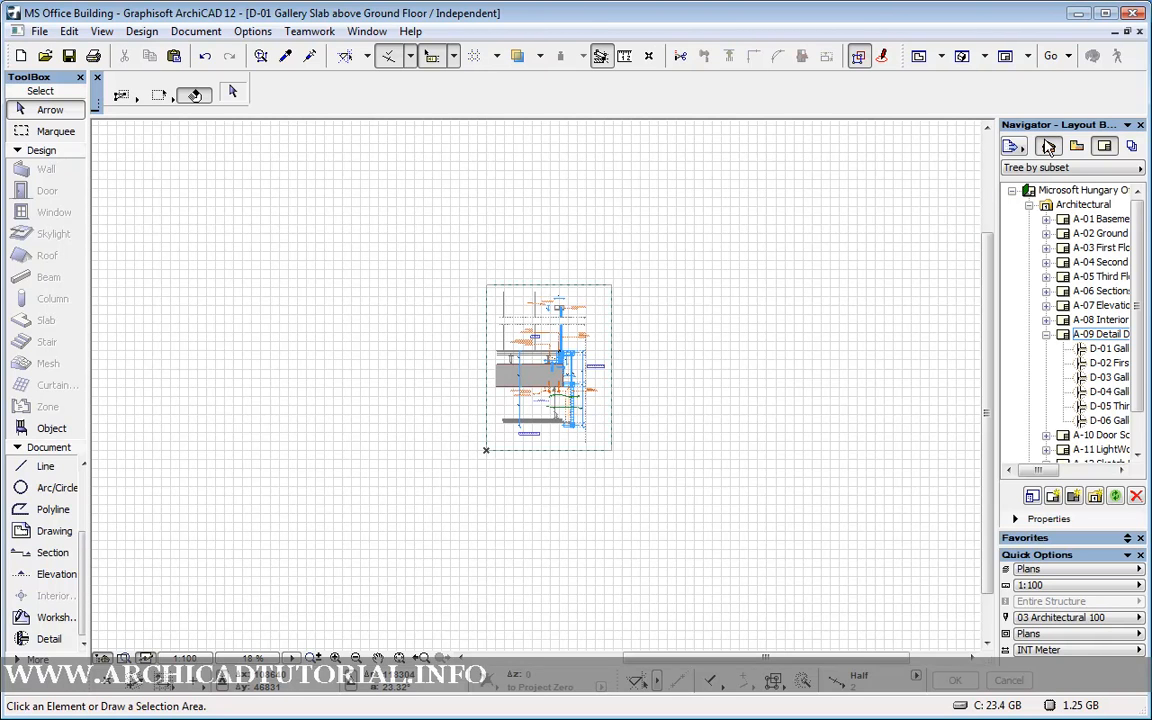
- Show the project map with the D-01 detail's entry and examine the slab edge and railing connection up close
click(1047, 146)
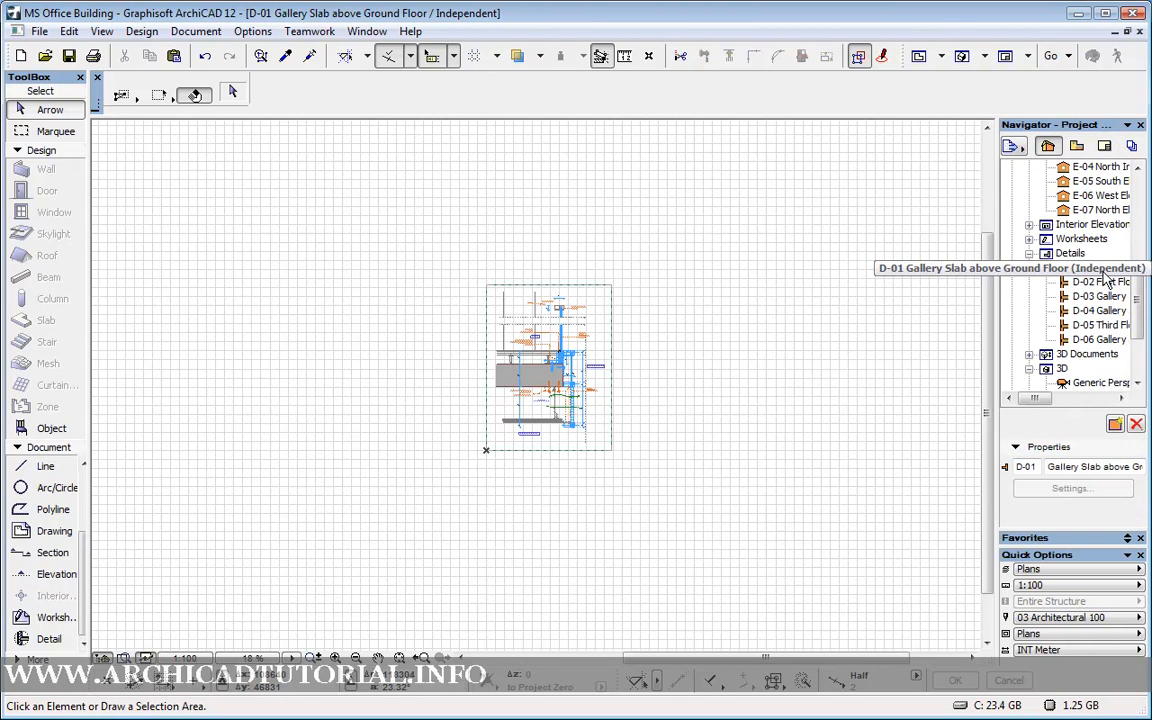
scroll(540, 360, up, 5)
scroll(540, 360, up, 3)
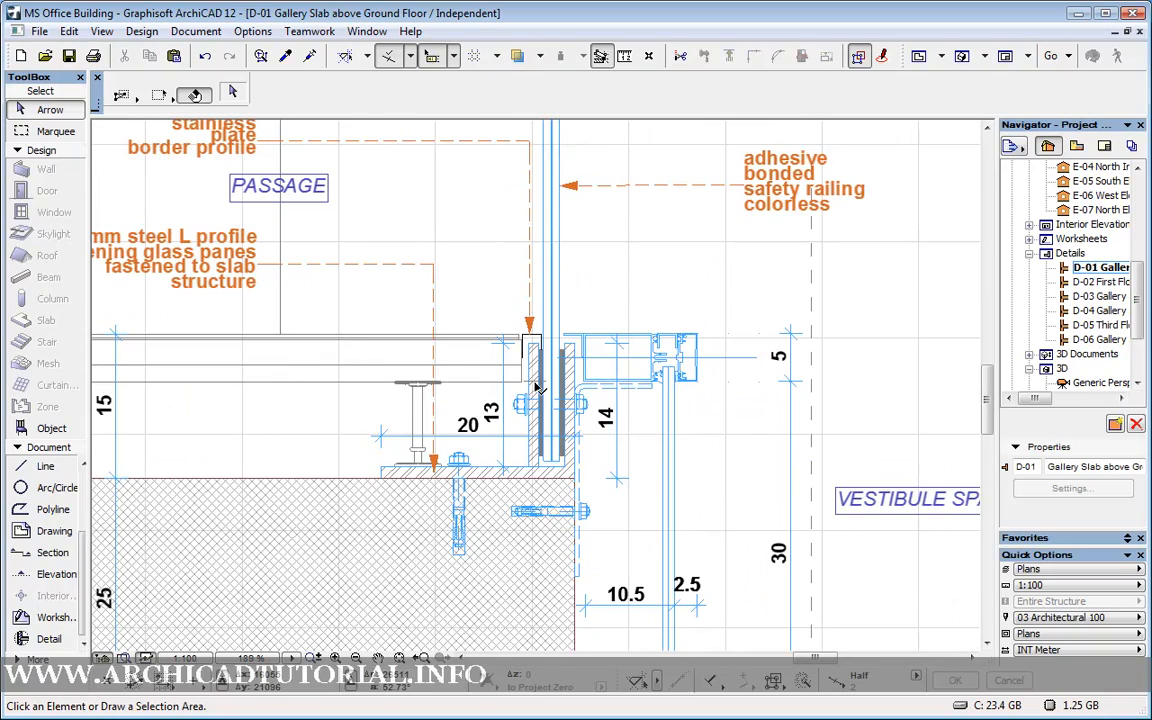
middle_drag(662, 404, 734, 303)
scroll(760, 380, down, 2)
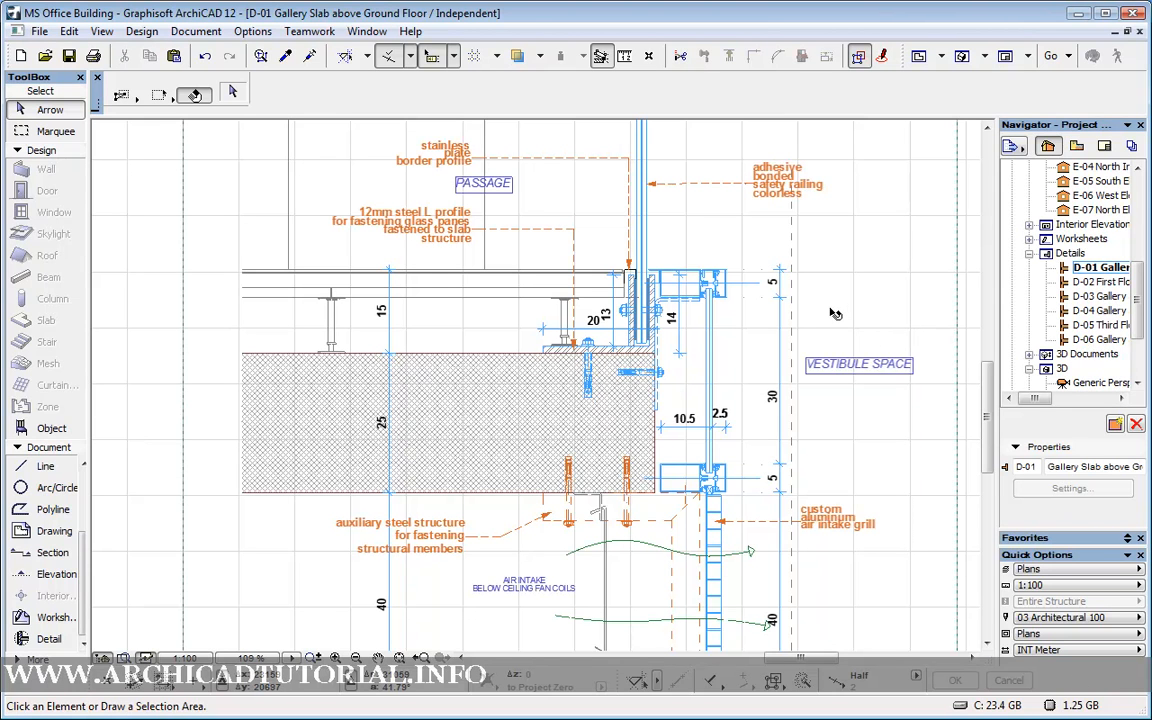
scroll(415, 392, down, 2)
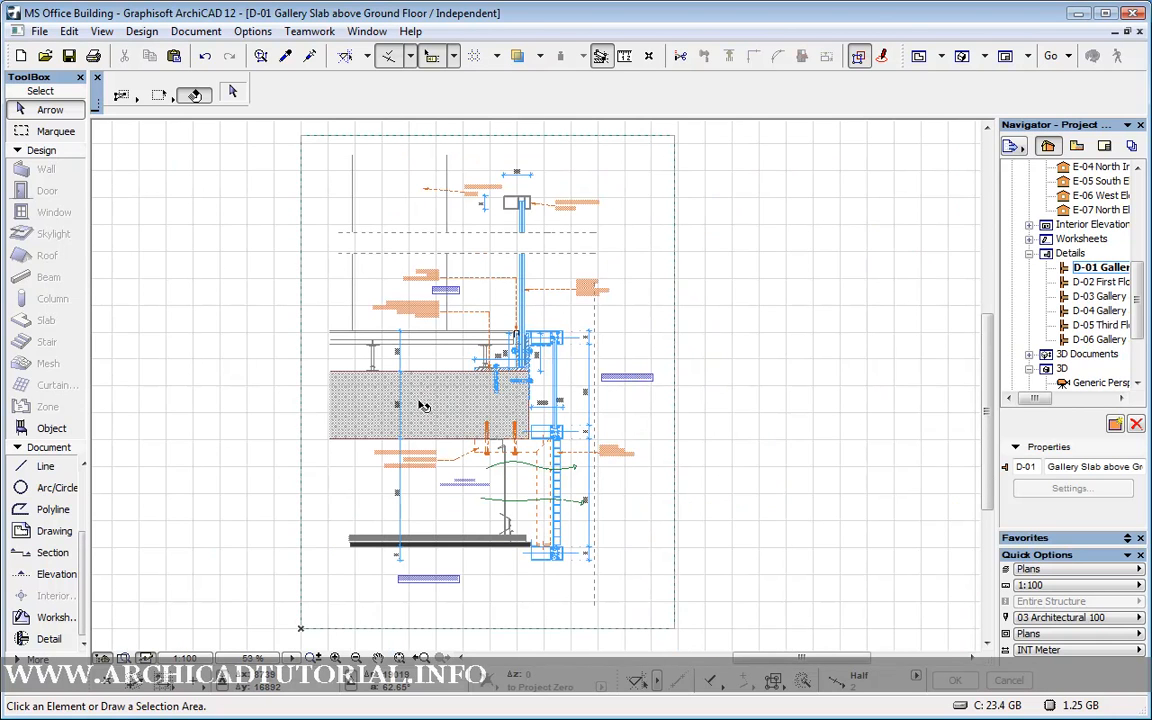
- Return to the A-09 Detail Drawings layout and check the circular D-01 drawing by selecting it and clearing the selection
click(1104, 146)
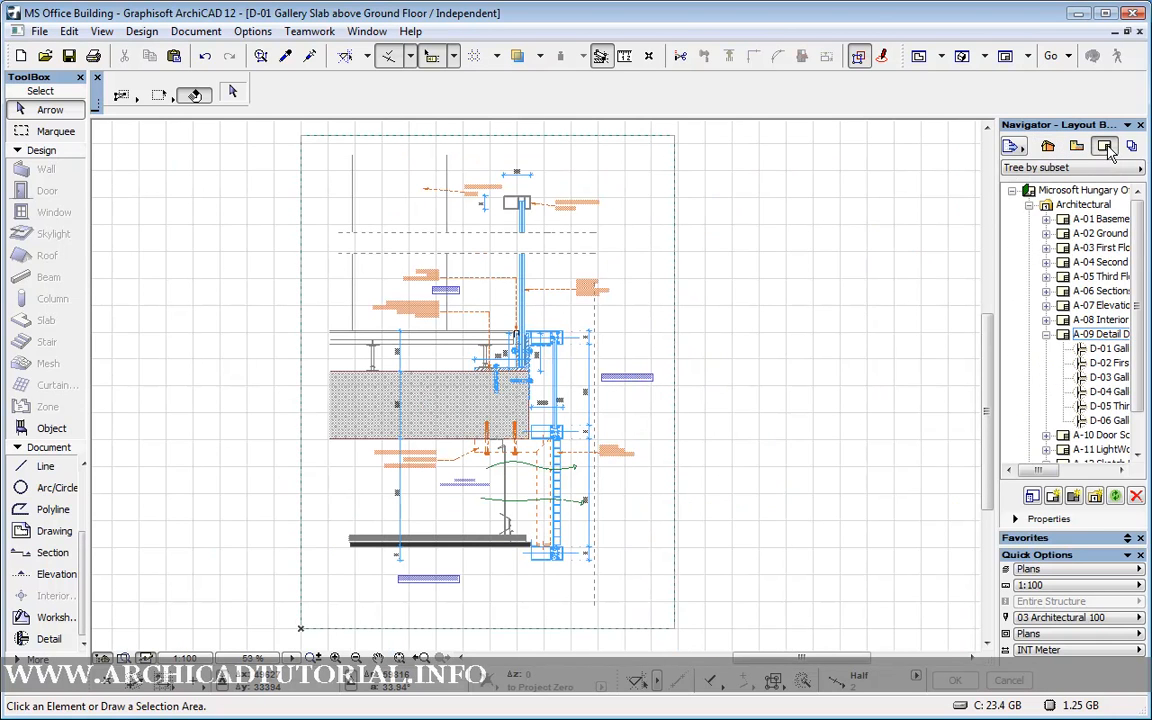
double_click(1097, 334)
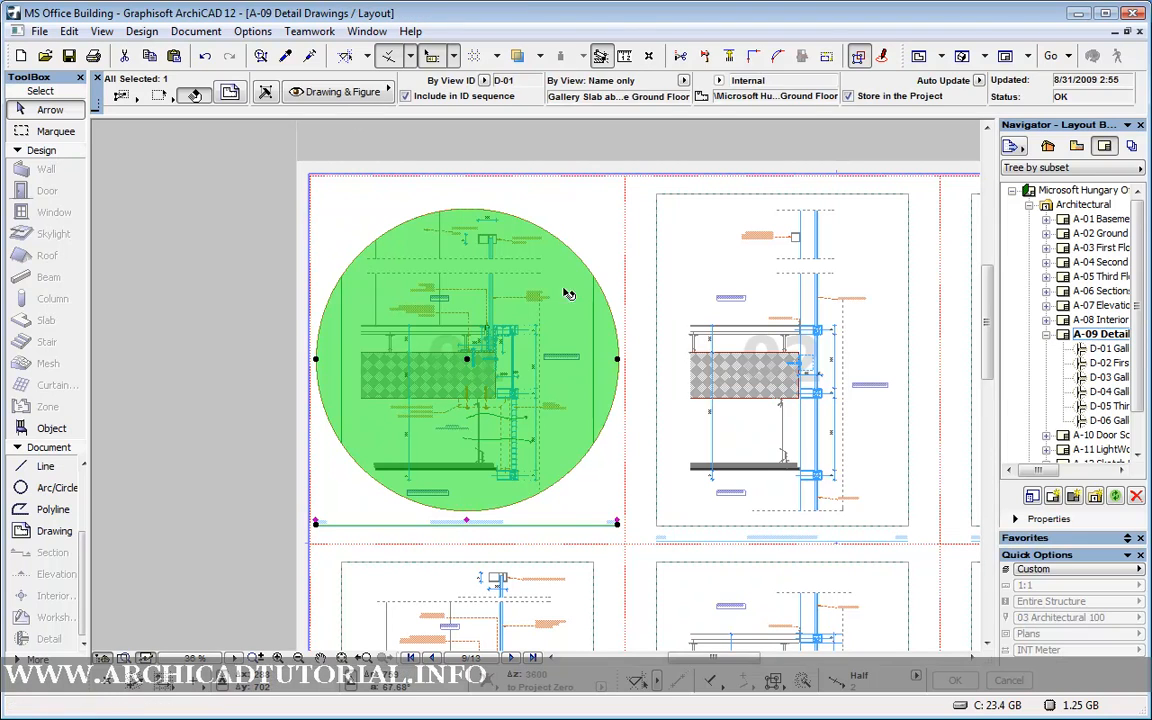
click(266, 255)
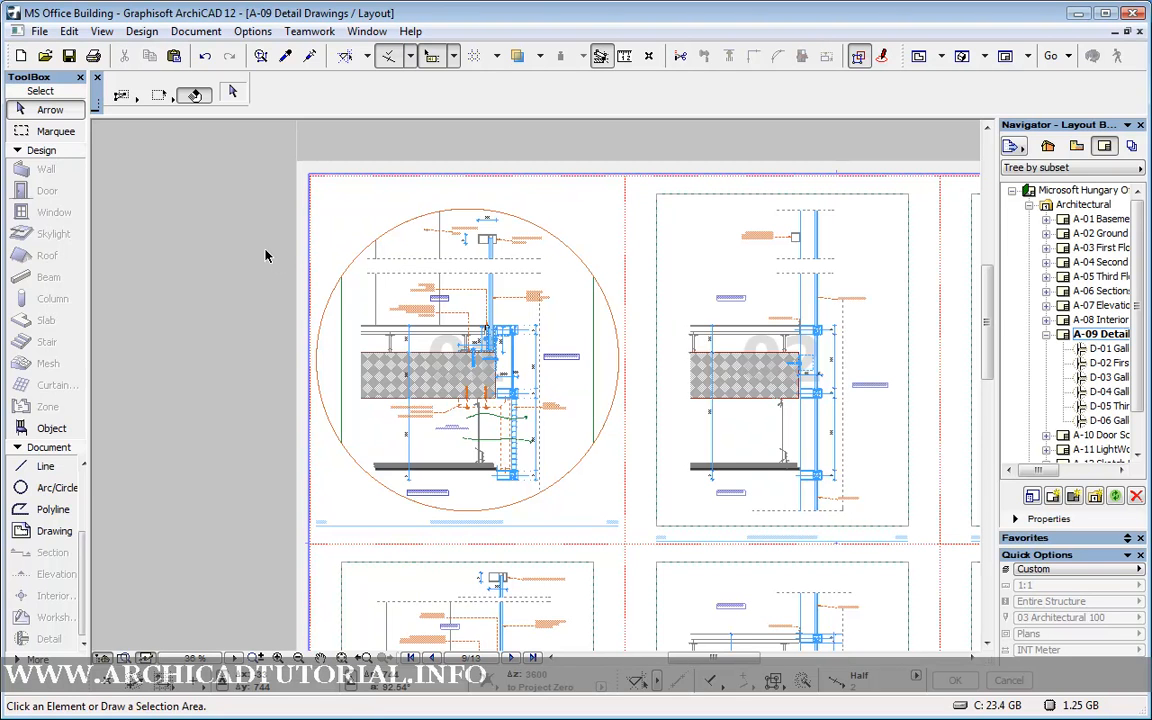
click(387, 218)
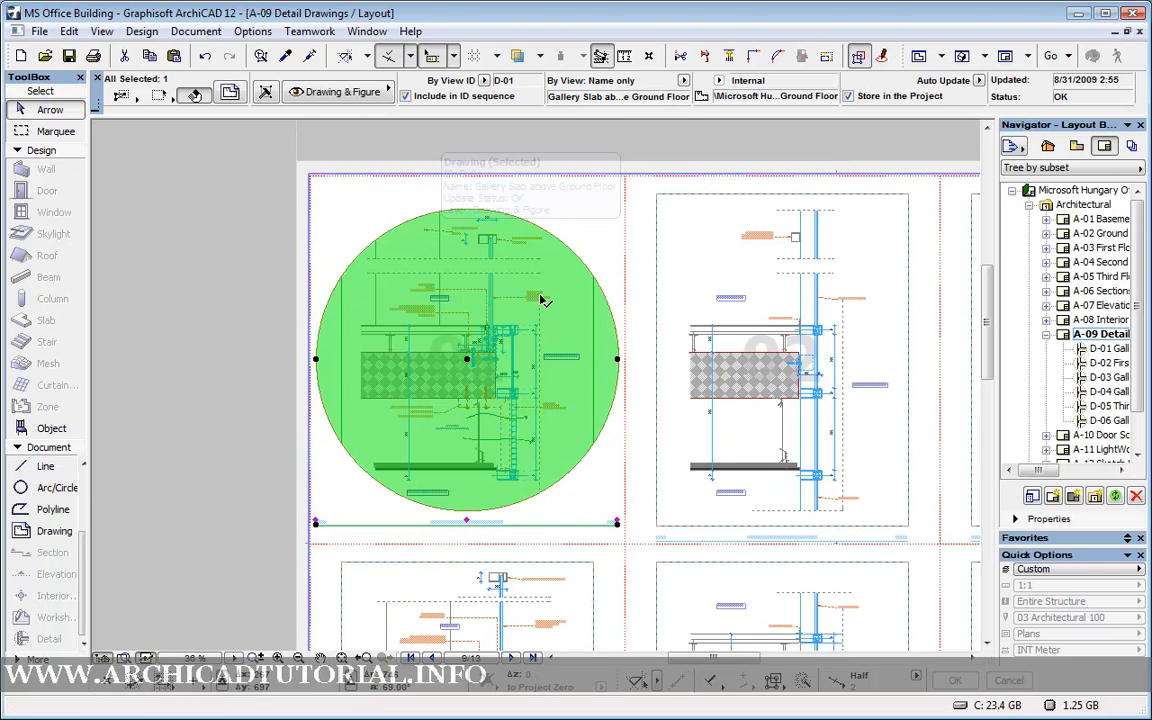
click(603, 221)
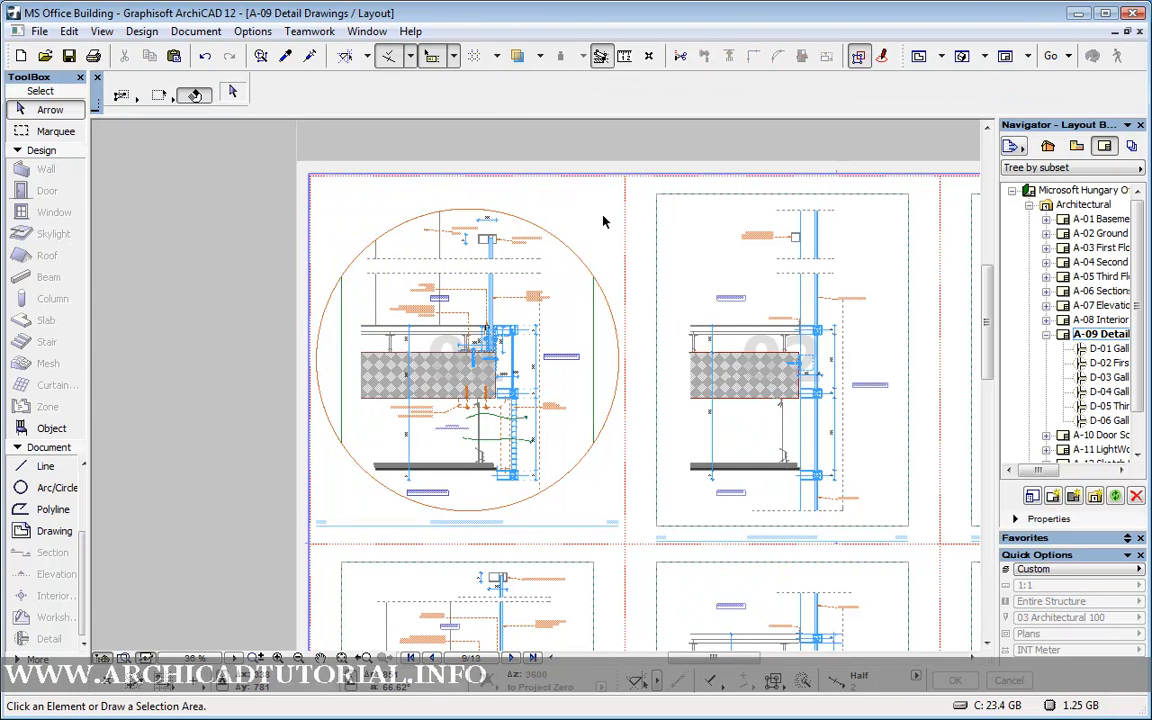